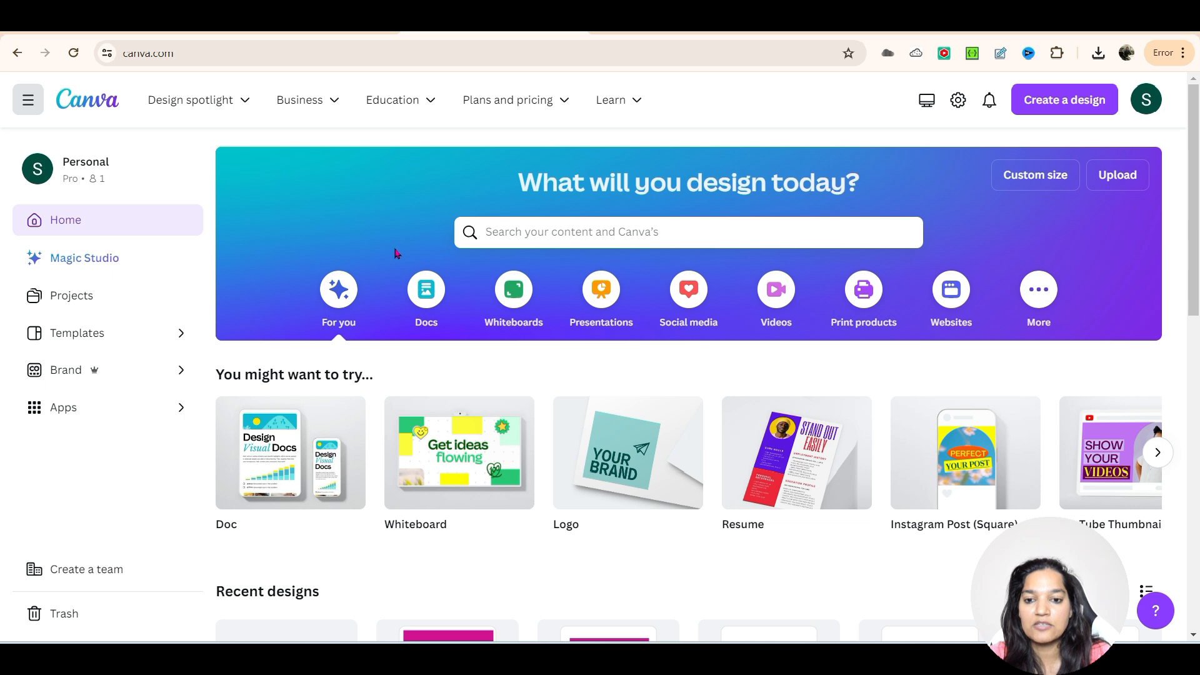
- Open the leaf PNG from the Downloads folder, examine the sample monogram at full size, and close the viewer and folder
{"action": "key", "text": "super+e"}
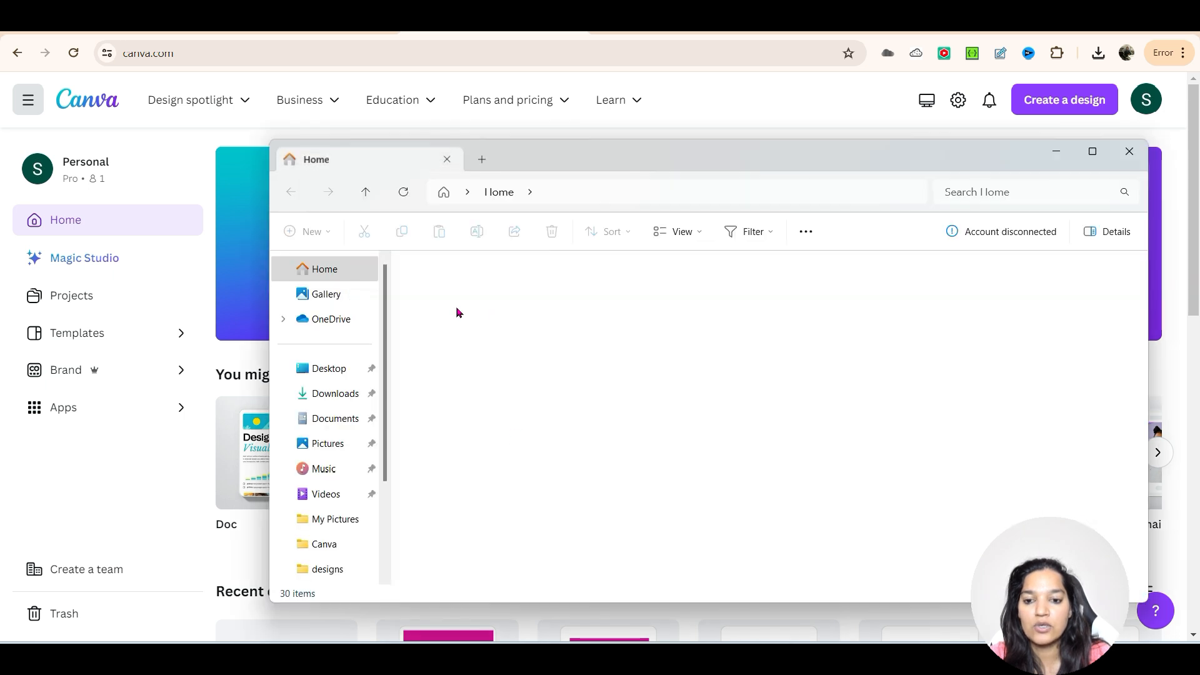
{"action": "left_click", "coordinate": [330, 394]}
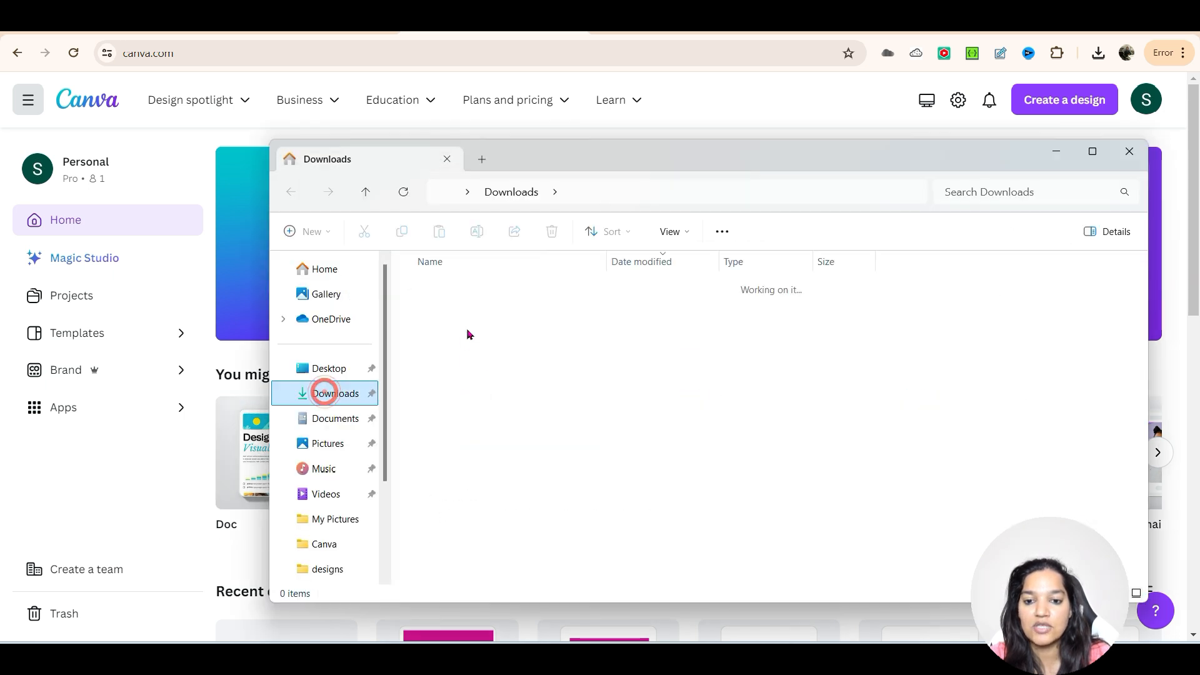
{"action": "left_click", "coordinate": [452, 306]}
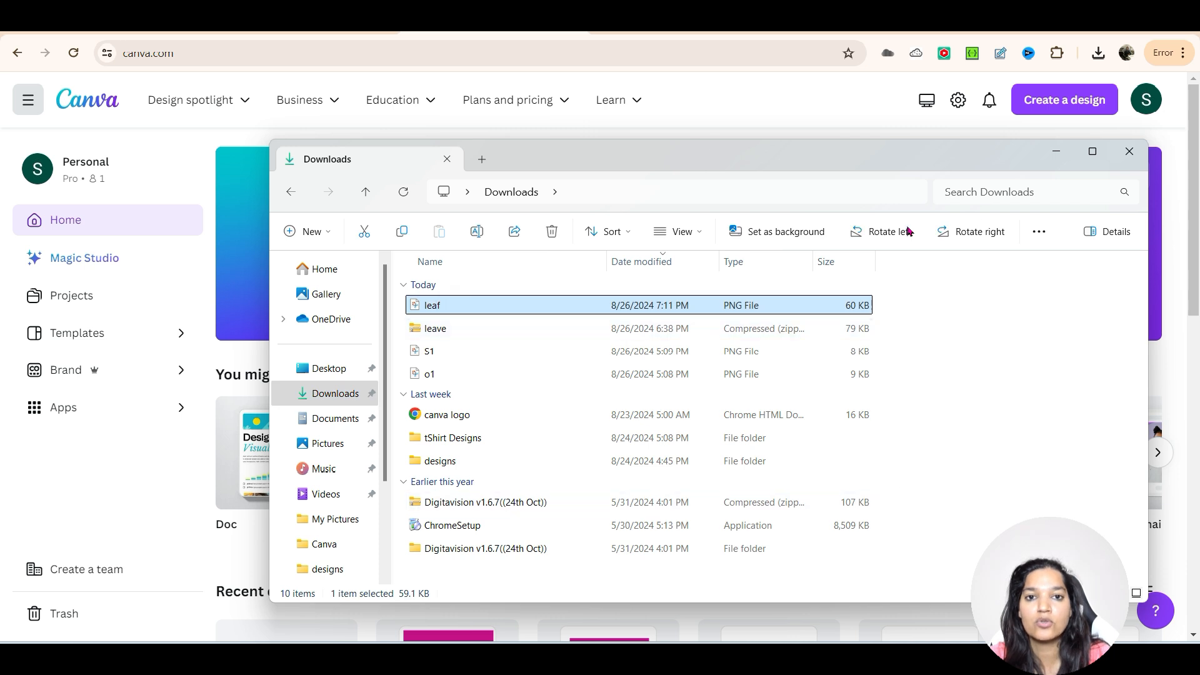
{"action": "key", "text": "Return"}
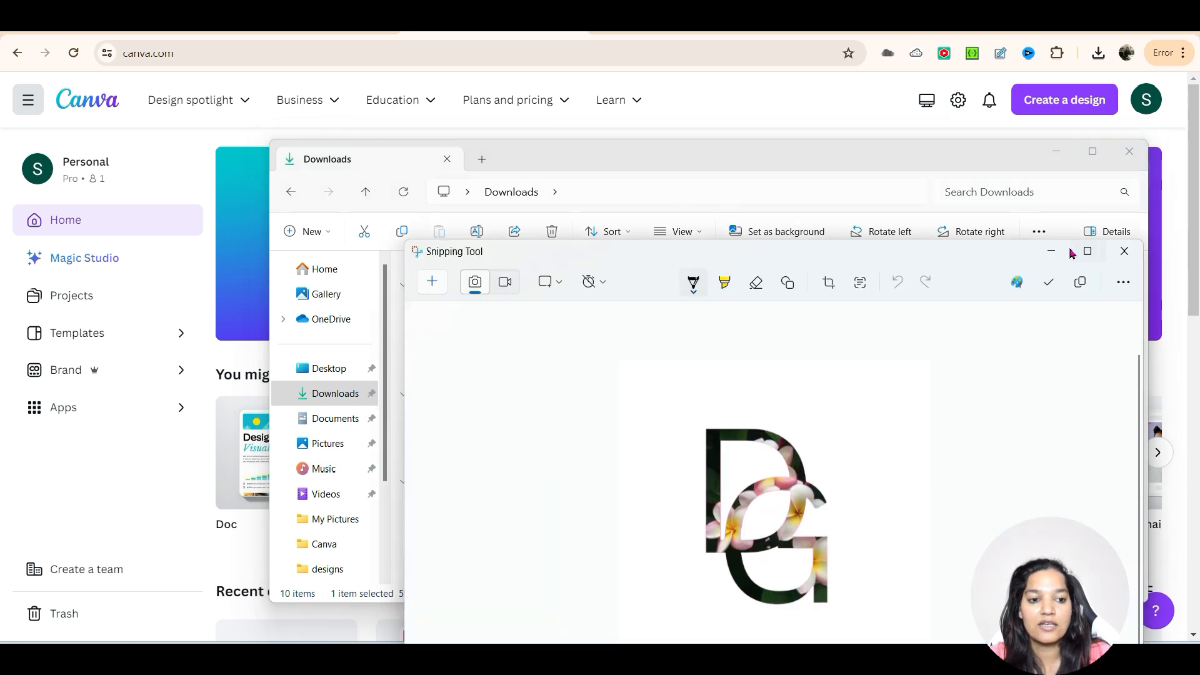
{"action": "left_click", "coordinate": [1088, 252]}
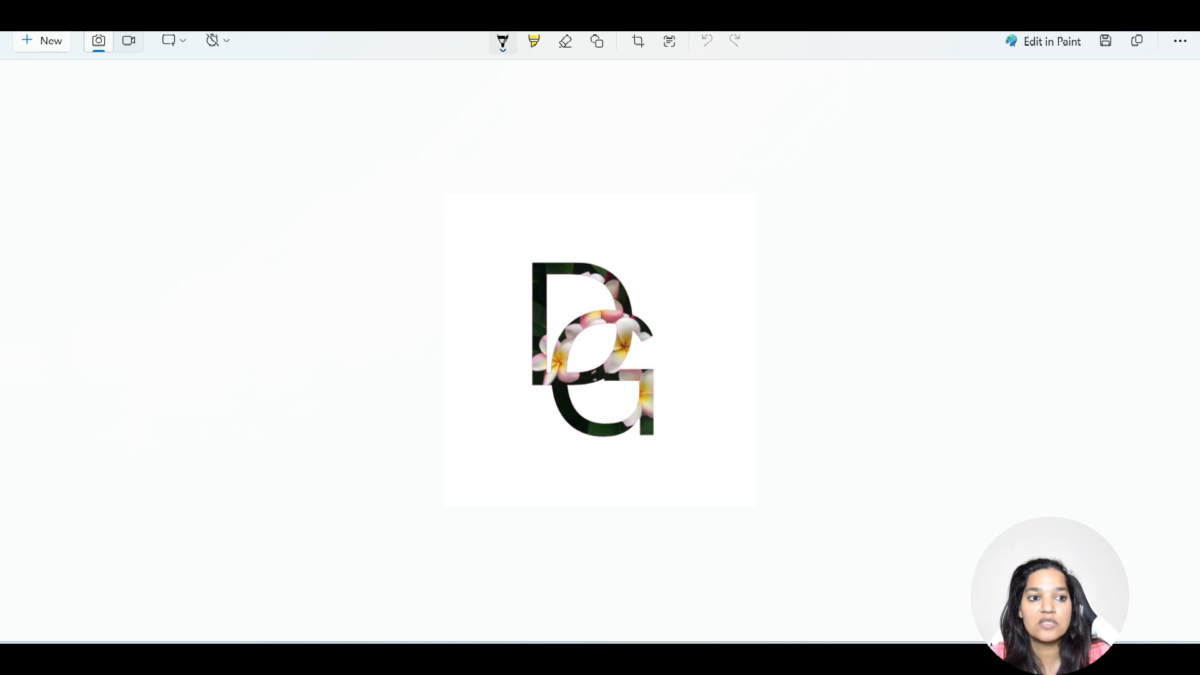
{"action": "left_click", "coordinate": [1182, 33]}
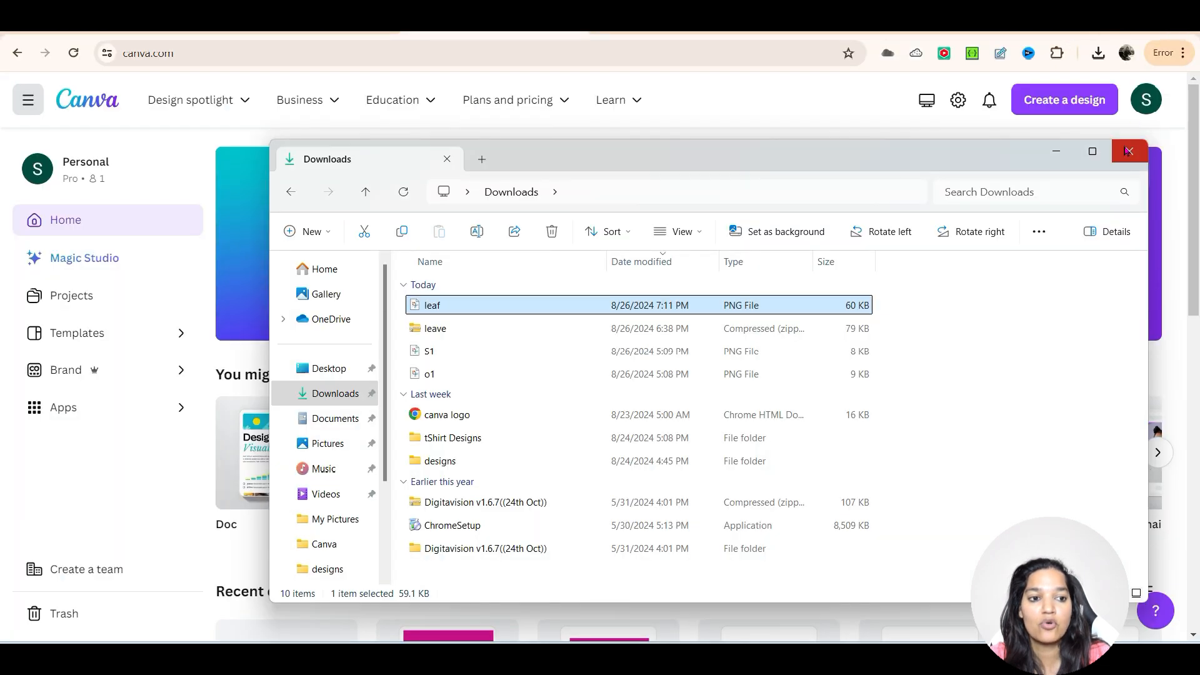
{"action": "left_click", "coordinate": [1129, 151]}
- Create a blank 500 × 500 px logo design and add a title text containing the letter D
{"action": "left_click", "coordinate": [1065, 101]}
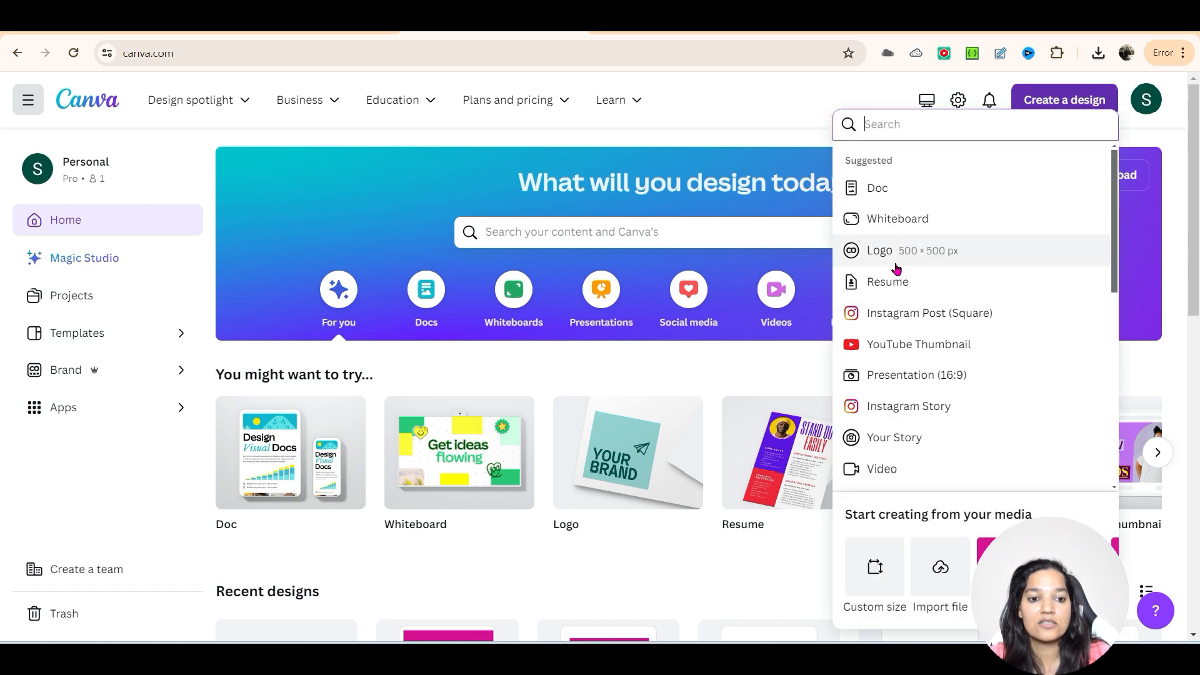
{"action": "left_click", "coordinate": [896, 255]}
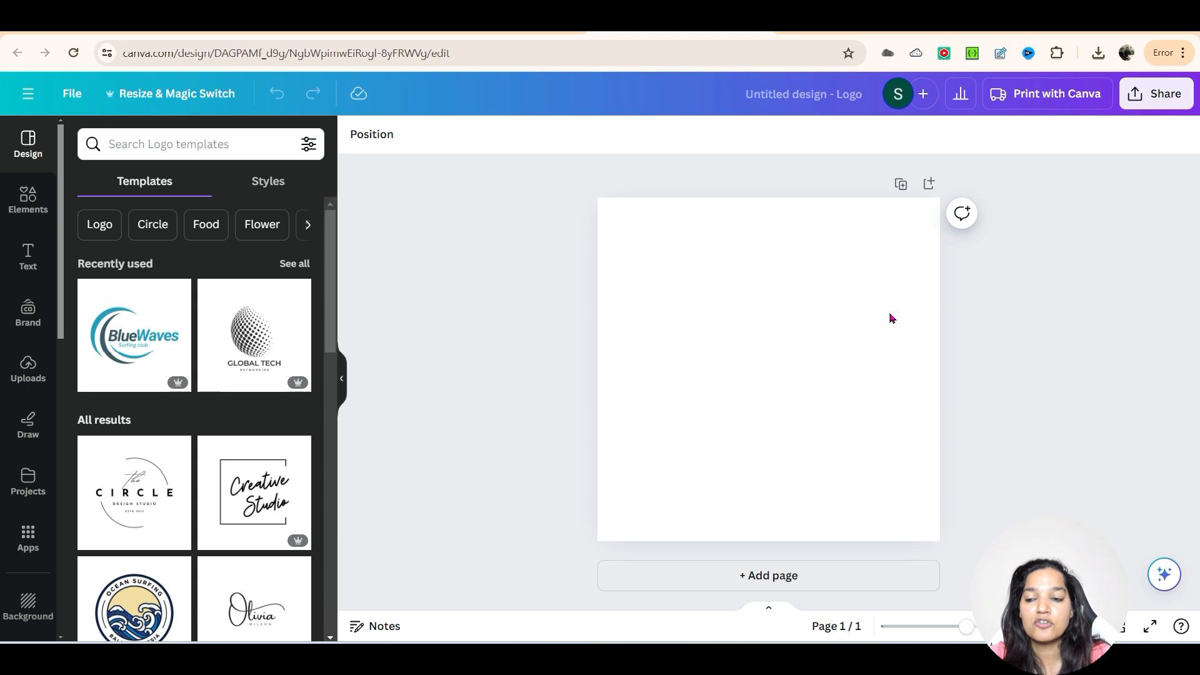
{"action": "left_click", "coordinate": [13, 256]}
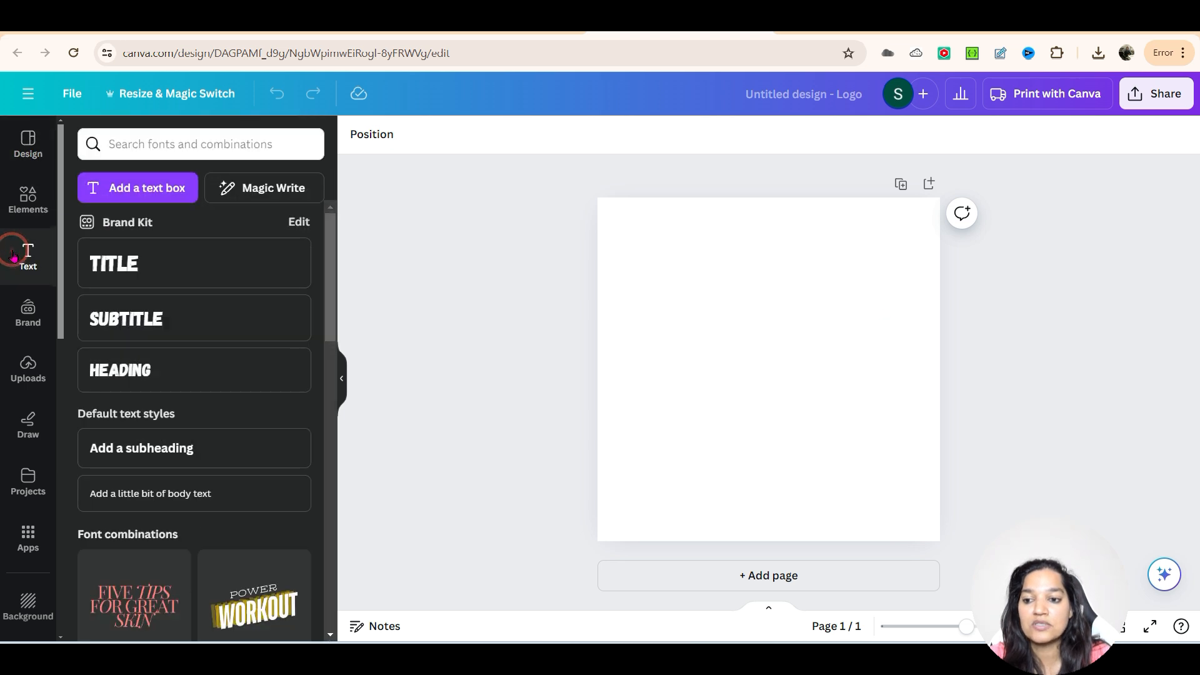
{"action": "left_click_drag", "start_coordinate": [96, 254], "coordinate": [665, 294]}
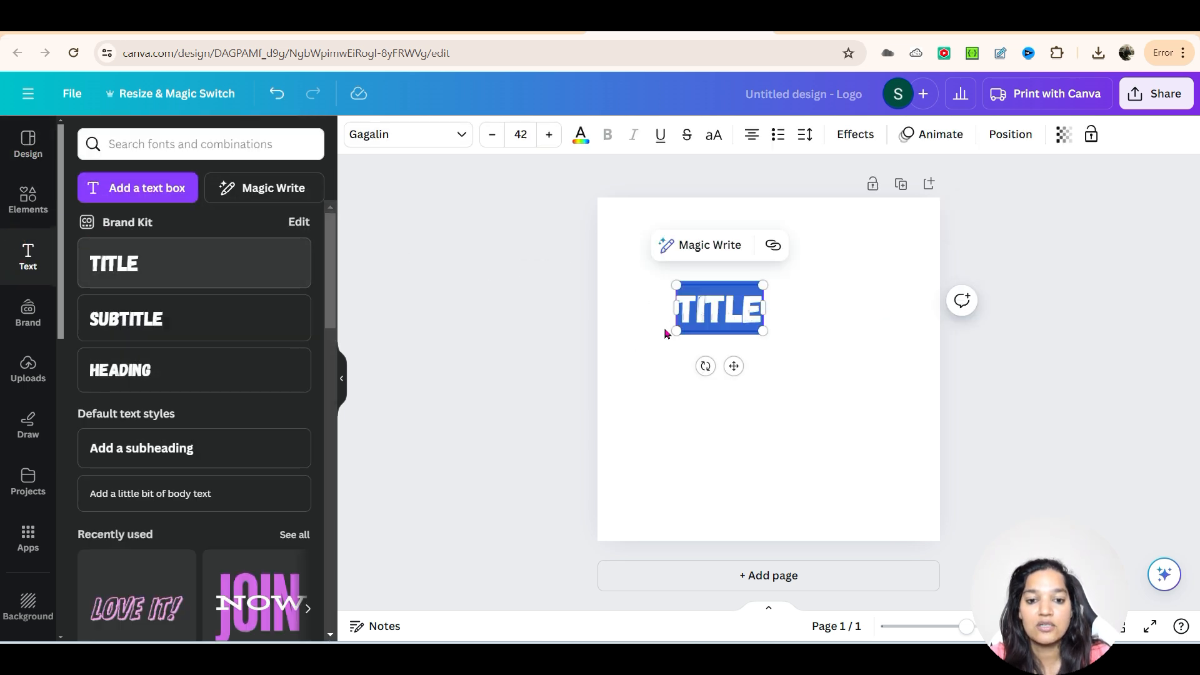
{"action": "type", "text": "D"}
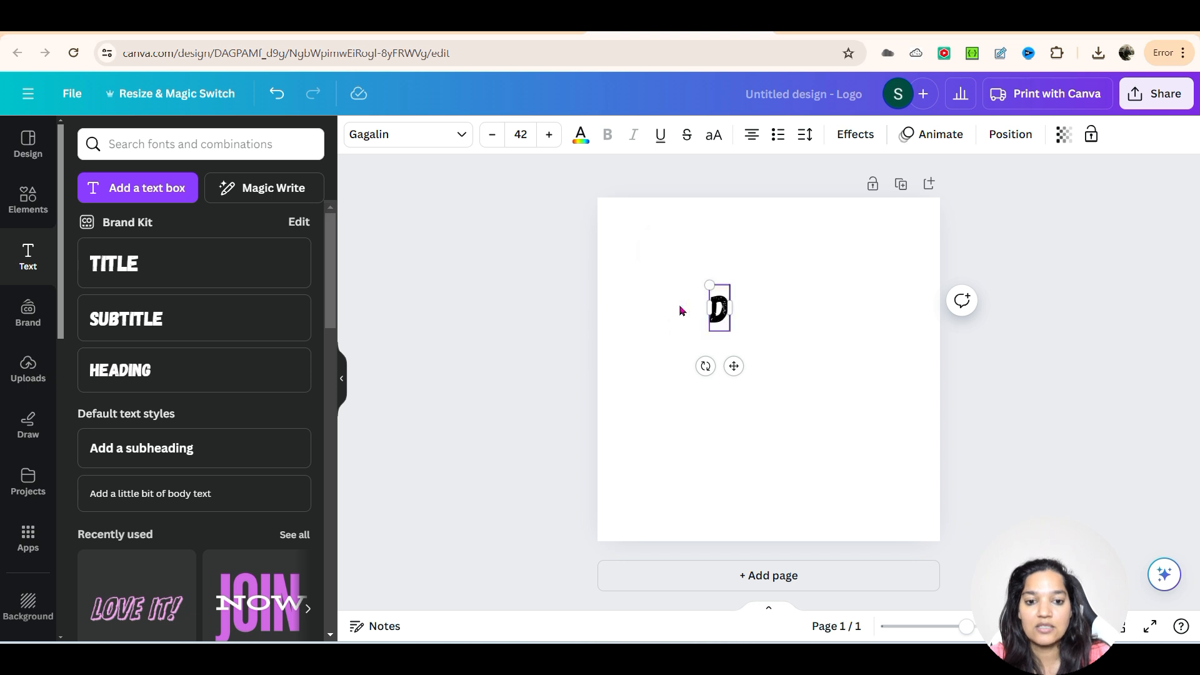
- Change the letter D to the Canva Sans font and enlarge it to about size 299
{"action": "left_click", "coordinate": [427, 138]}
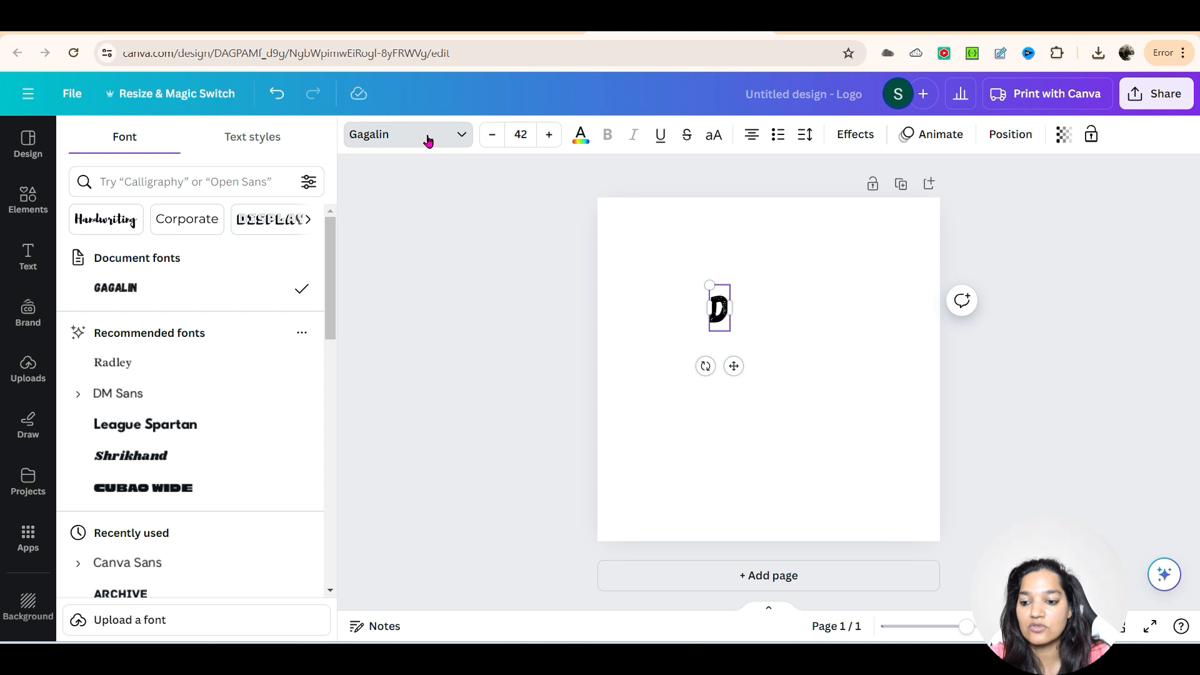
{"action": "left_click", "coordinate": [103, 562]}
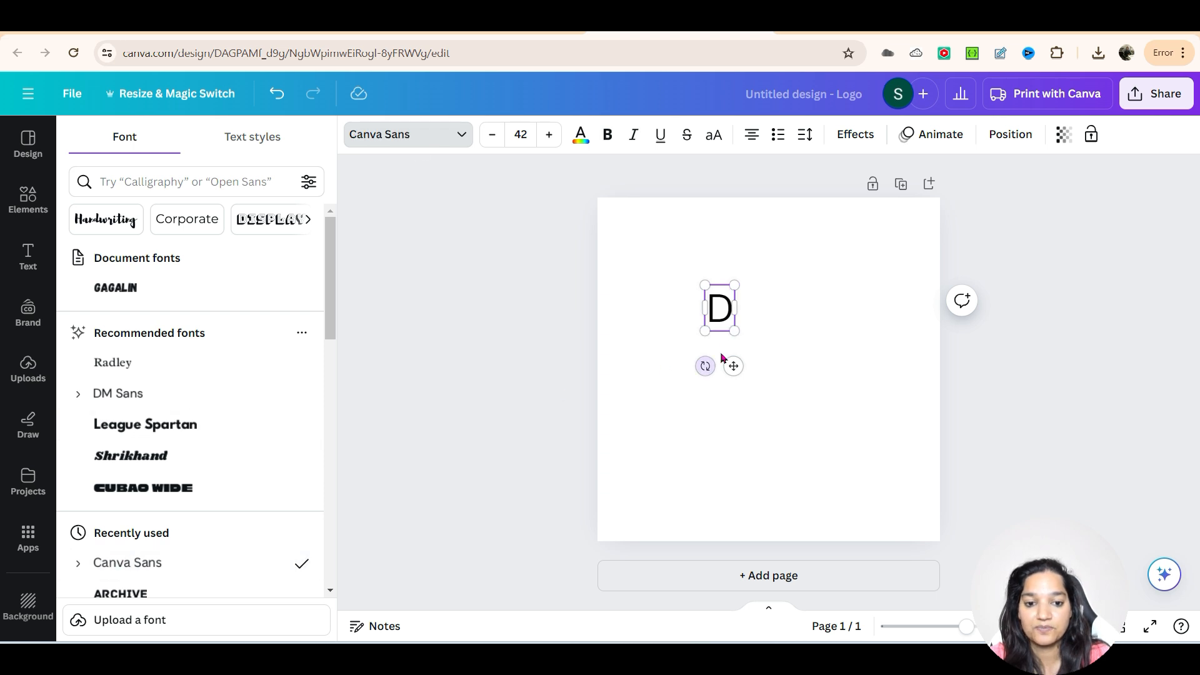
{"action": "left_click_drag", "start_coordinate": [705, 331], "coordinate": [588, 514]}
{"action": "left_click_drag", "start_coordinate": [735, 285], "coordinate": [794, 189]}
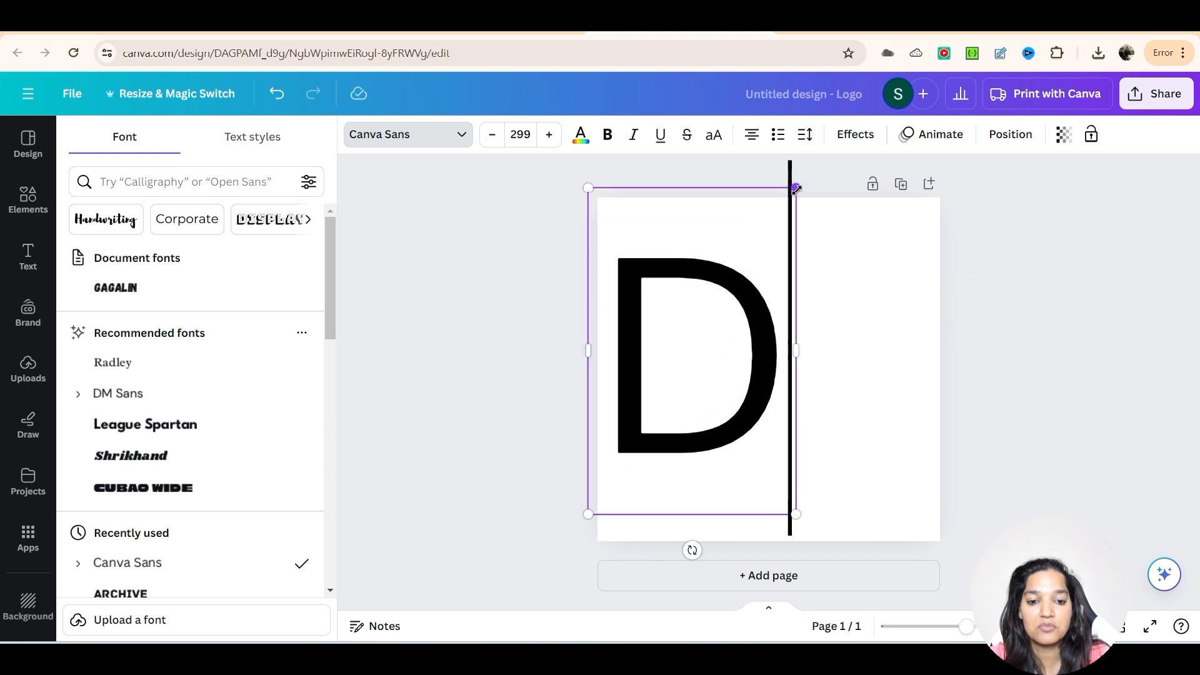
{"action": "left_click", "coordinate": [857, 416]}
- Duplicate the letter D, offset the copy down and to the right so it overlaps, and change it to G
{"action": "left_click", "coordinate": [719, 384]}
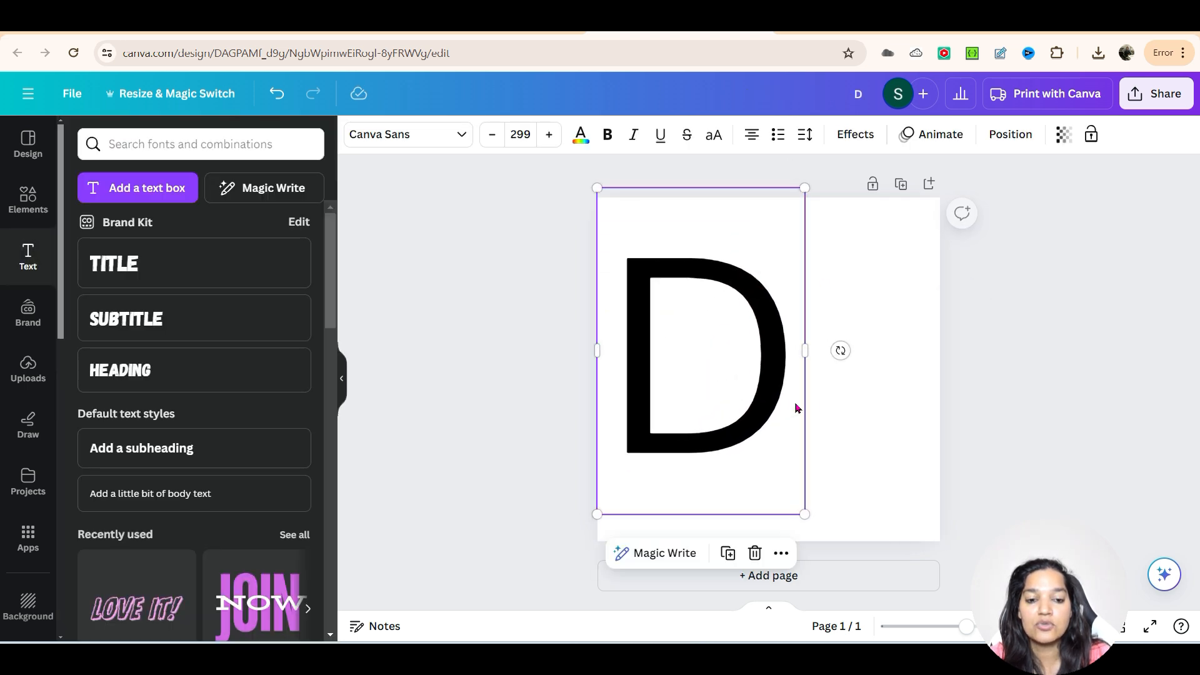
{"action": "left_click", "coordinate": [735, 393]}
{"action": "double_click", "coordinate": [736, 416]}
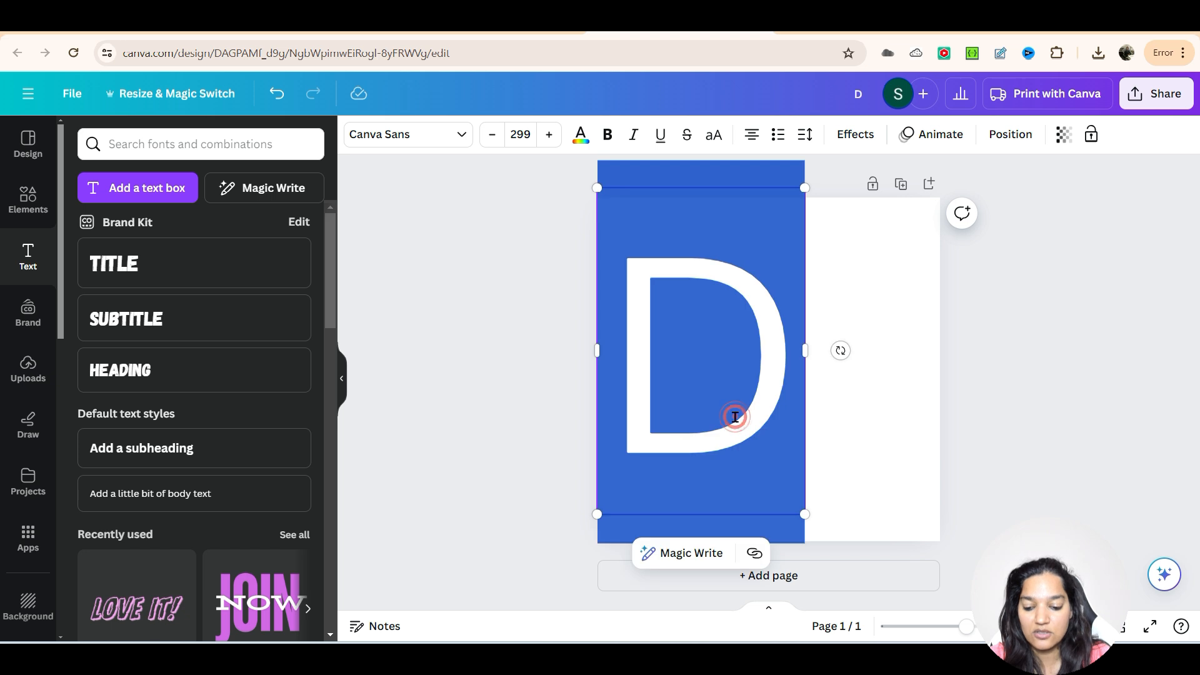
{"action": "key", "text": "Right"}
{"action": "left_click", "coordinate": [838, 438]}
{"action": "left_click_drag", "start_coordinate": [747, 394], "coordinate": [818, 430]}
{"action": "double_click", "coordinate": [823, 419]}
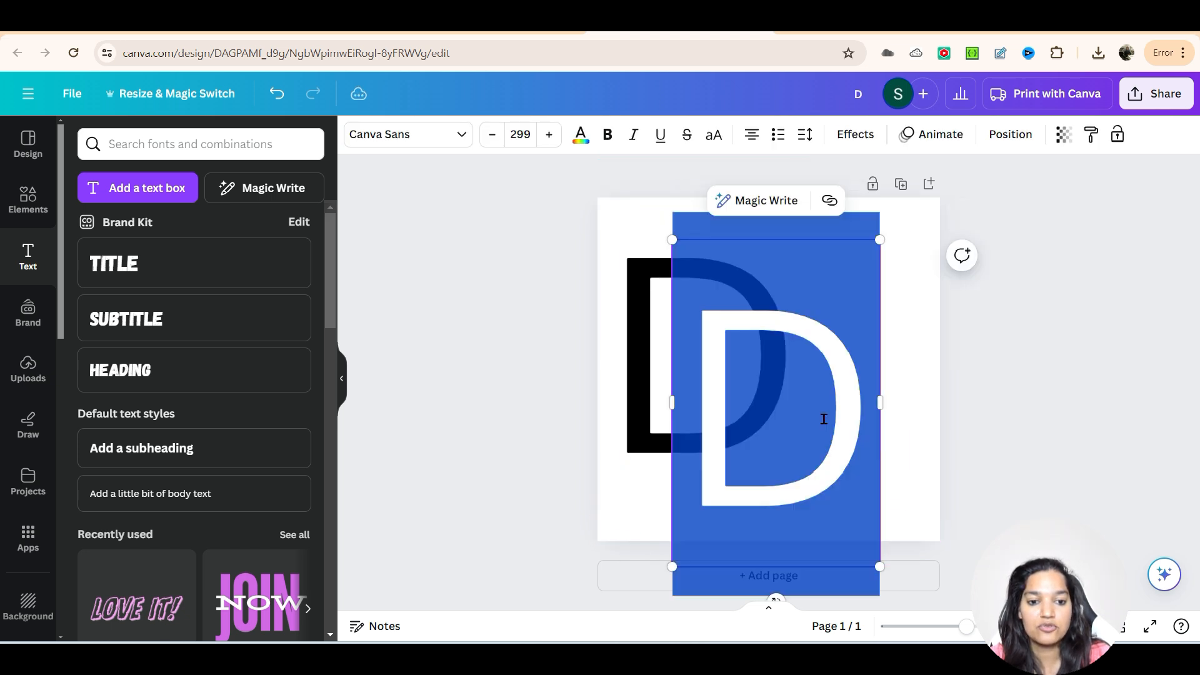
{"action": "type", "text": "G"}
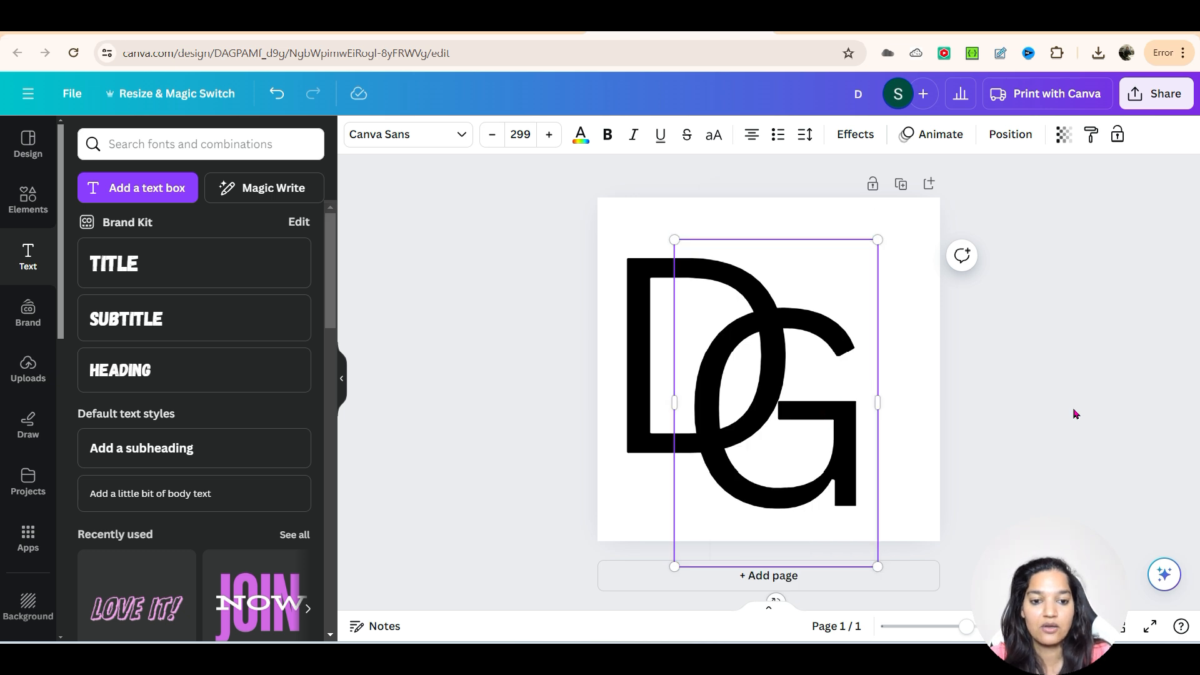
{"action": "left_click", "coordinate": [1075, 414]}
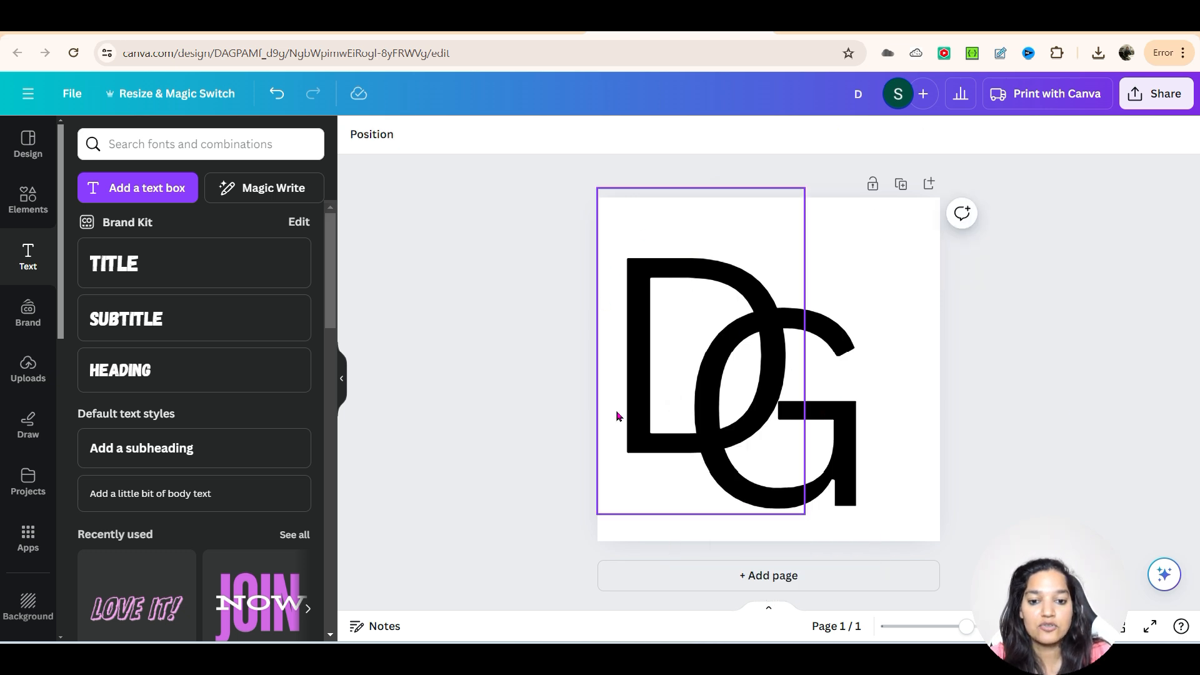
- Move both letters toward the middle of the page and shift the G left for a tighter overlap with the D
{"action": "left_click", "coordinate": [628, 534]}
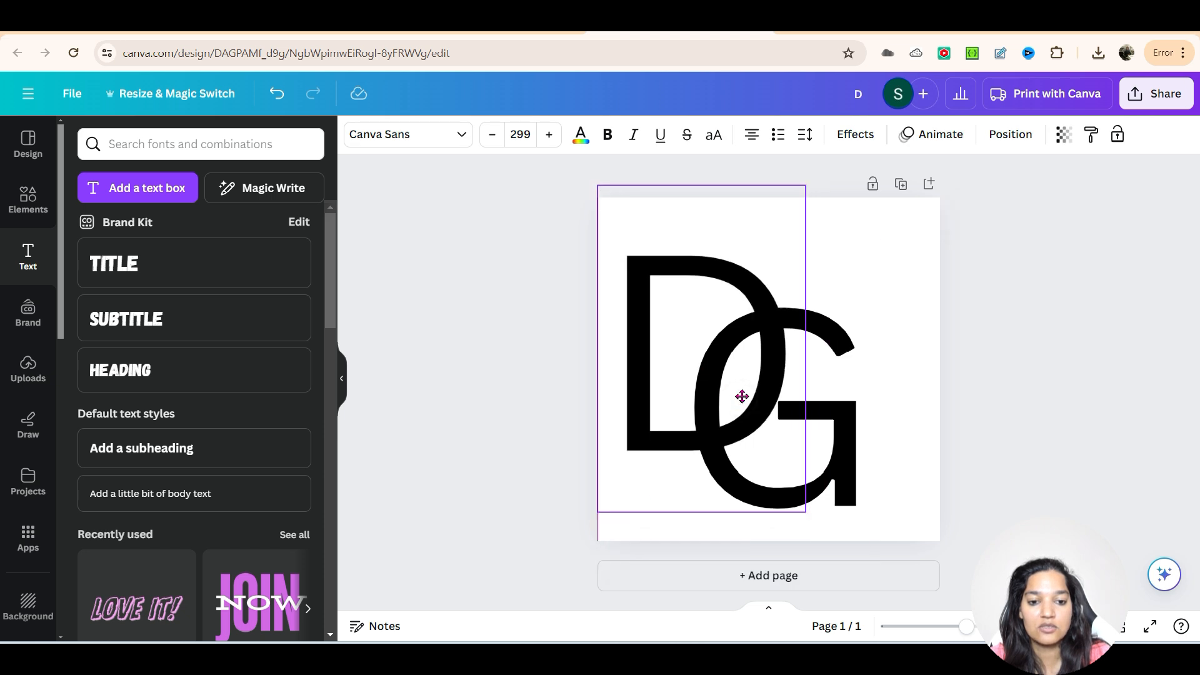
{"action": "left_click", "coordinate": [906, 414]}
{"action": "left_click_drag", "start_coordinate": [507, 235], "coordinate": [900, 425]}
{"action": "left_click_drag", "start_coordinate": [737, 410], "coordinate": [767, 413]}
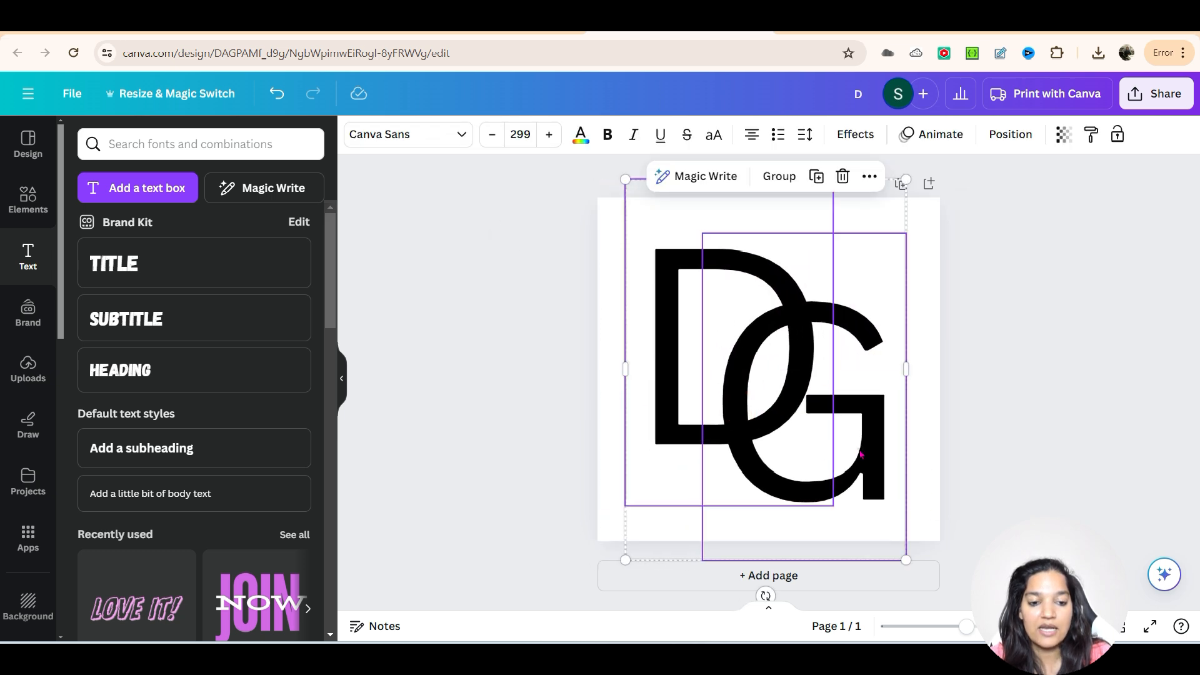
{"action": "left_click", "coordinate": [955, 445]}
{"action": "left_click_drag", "start_coordinate": [852, 447], "coordinate": [827, 438]}
{"action": "left_click", "coordinate": [910, 443]}
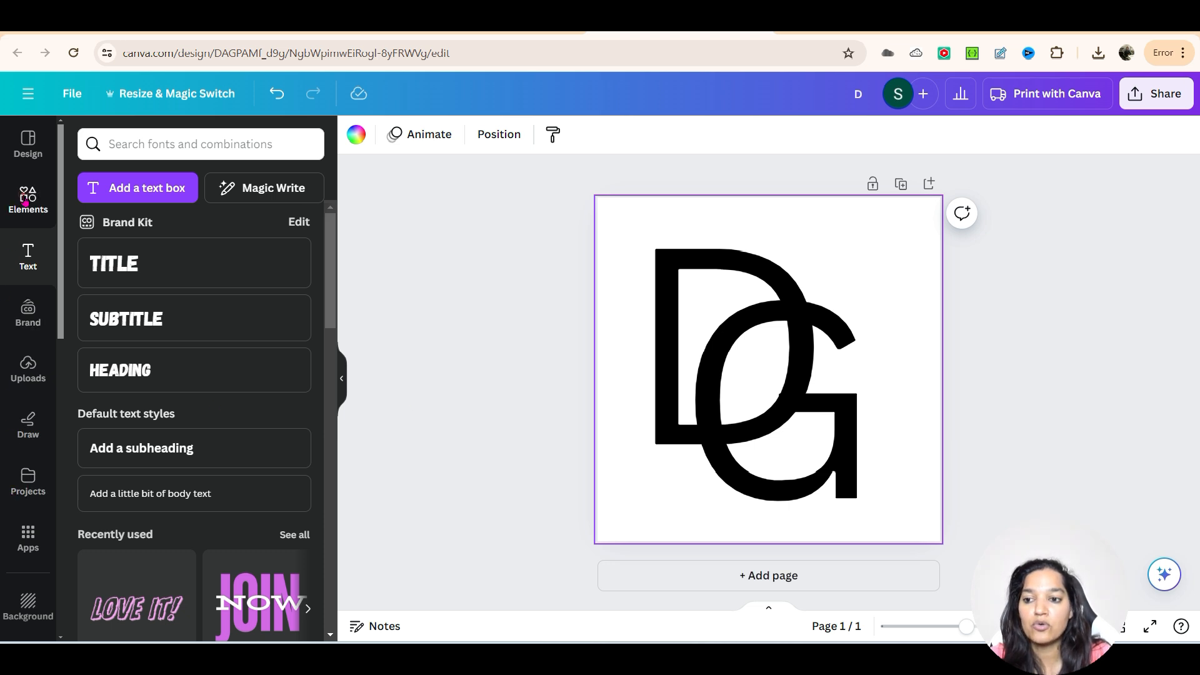
- Add a square shape and enlarge it to cover both letters
{"action": "left_click", "coordinate": [28, 199]}
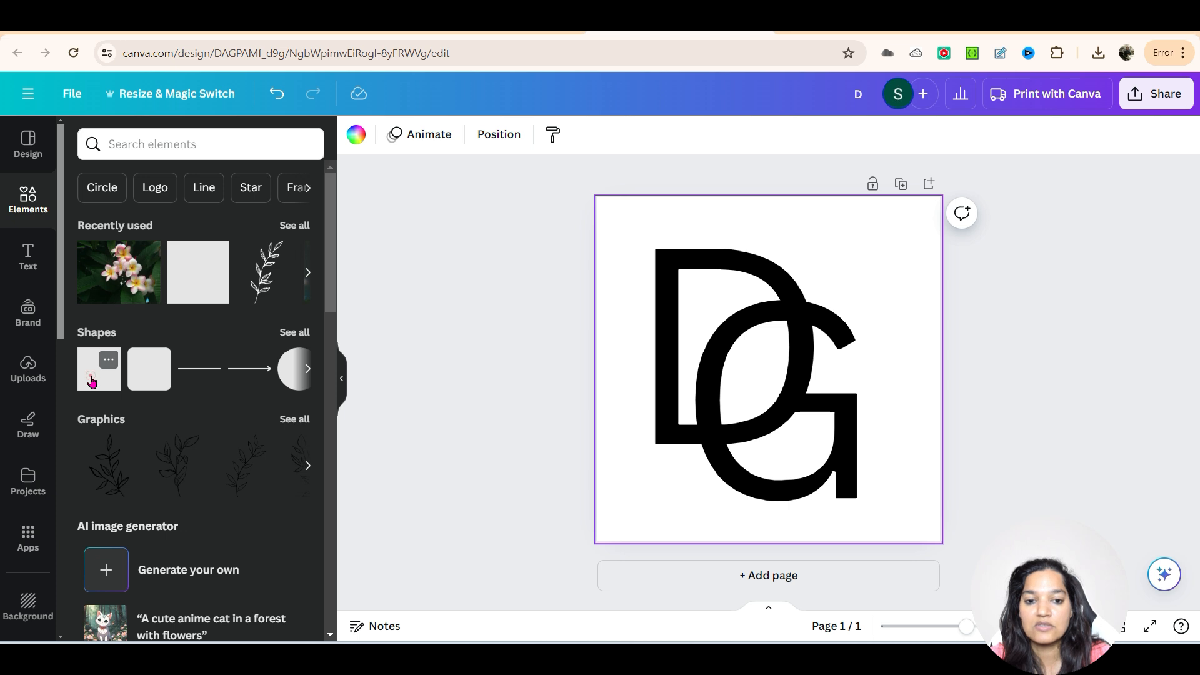
{"action": "left_click", "coordinate": [92, 381]}
{"action": "left_click_drag", "start_coordinate": [713, 313], "coordinate": [631, 238]}
{"action": "left_click_drag", "start_coordinate": [819, 418], "coordinate": [902, 512]}
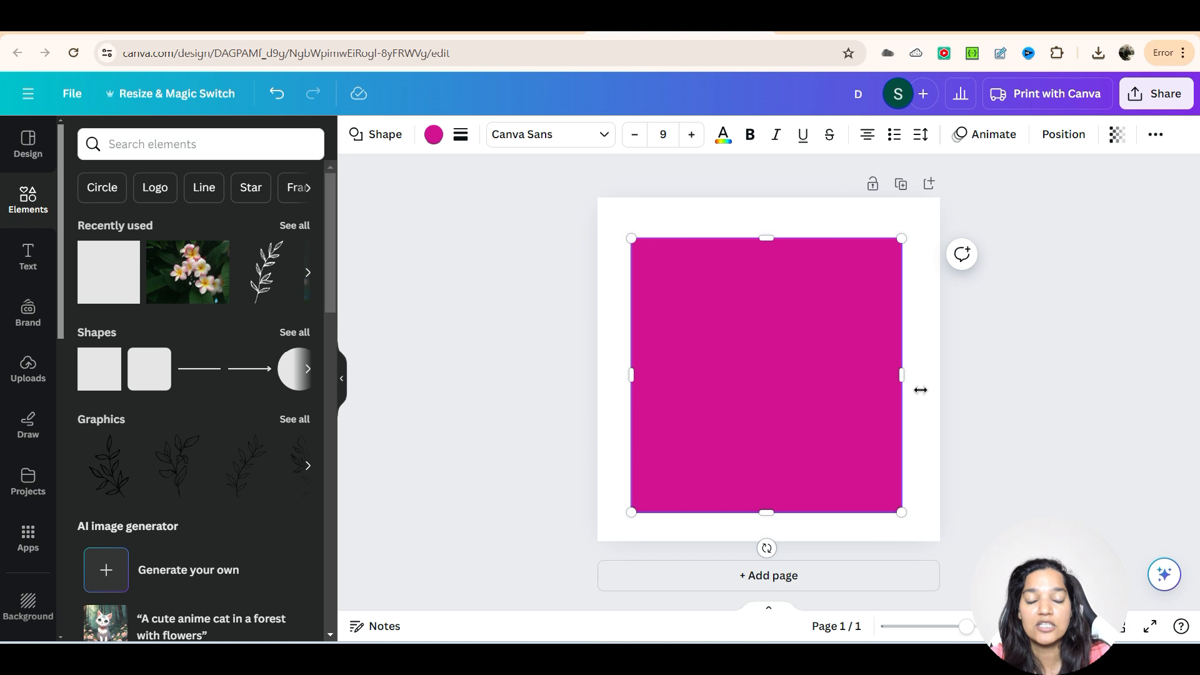
- Reorder the layers so the square sits behind the letters G and D
{"action": "left_click", "coordinate": [1063, 135]}
{"action": "left_click", "coordinate": [262, 138]}
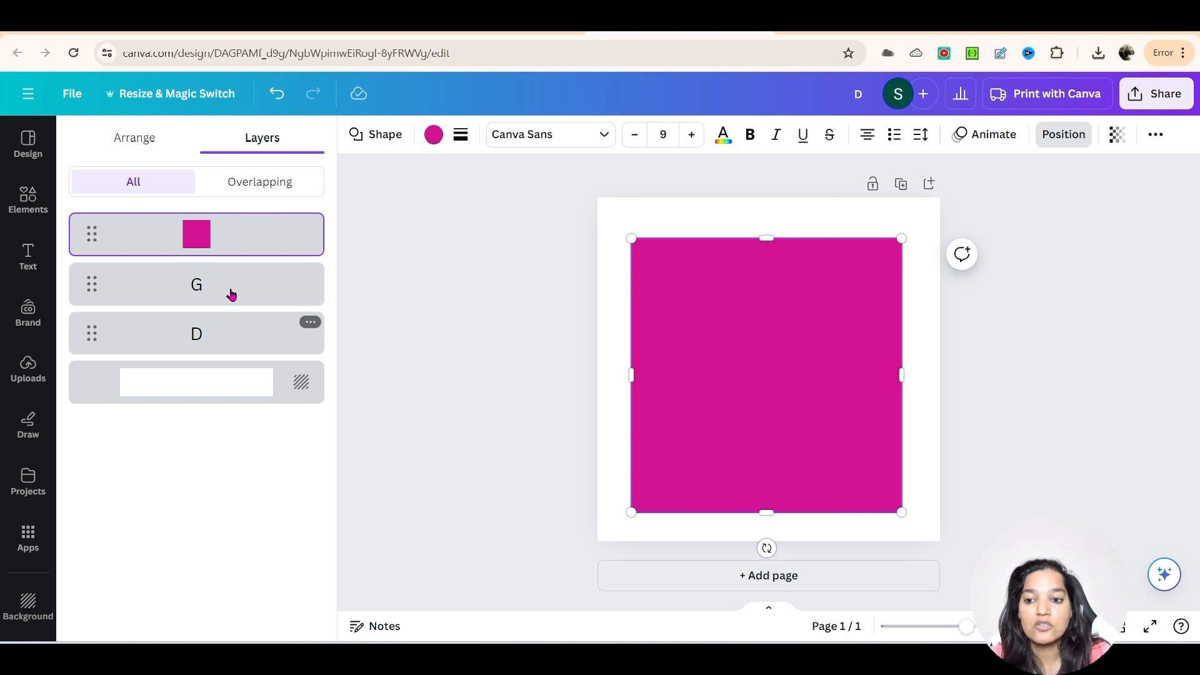
{"action": "left_click_drag", "start_coordinate": [225, 235], "coordinate": [220, 365]}
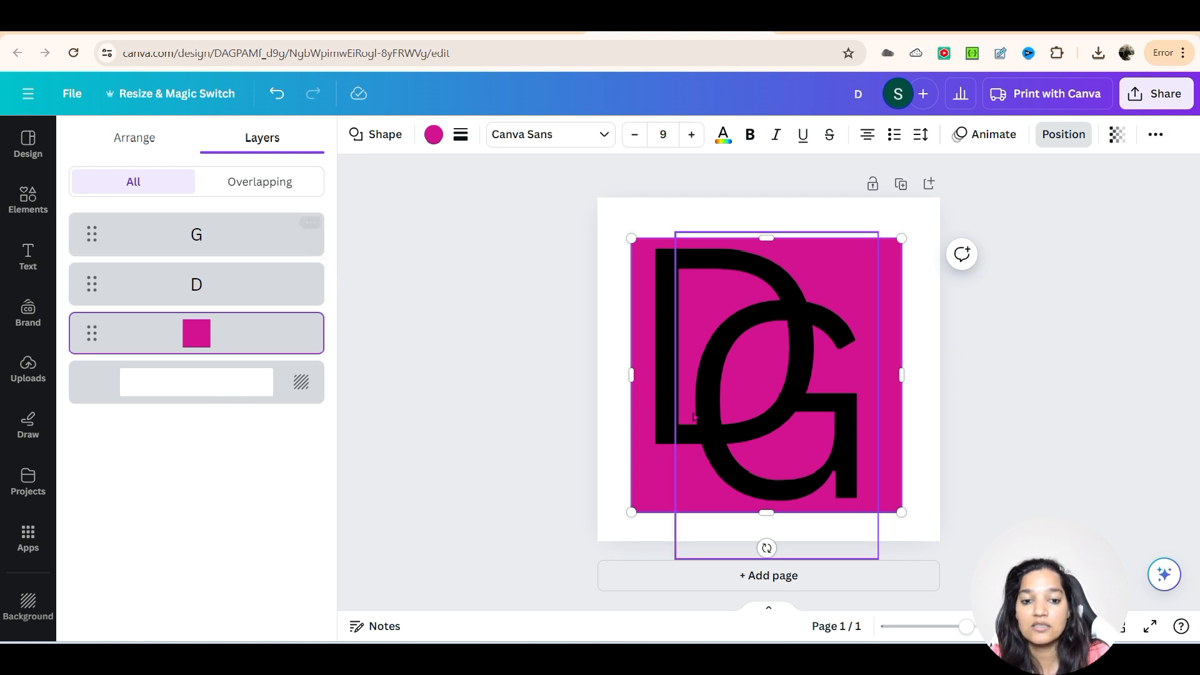
{"action": "left_click", "coordinate": [524, 385]}
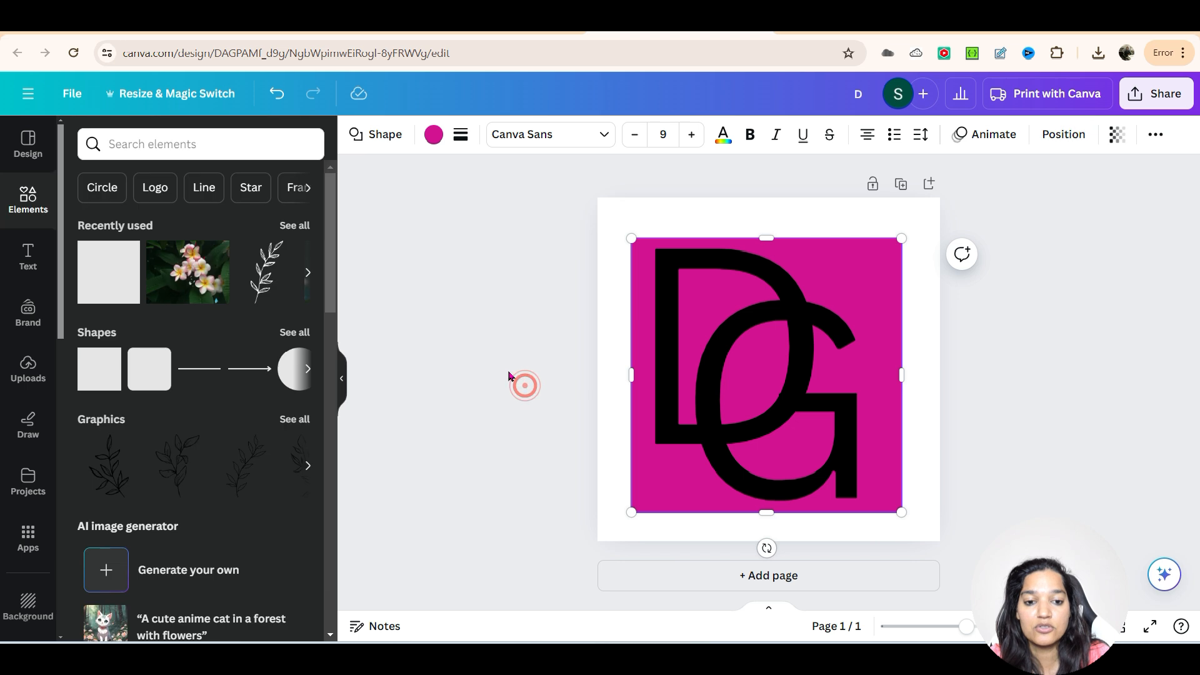
- Change the text colour of the letters G and D to white
{"action": "left_click", "coordinate": [716, 328]}
{"action": "left_click", "coordinate": [715, 389]}
{"action": "left_click", "coordinate": [807, 438]}
{"action": "left_click", "coordinate": [934, 394]}
{"action": "left_click", "coordinate": [807, 379]}
{"action": "left_click", "coordinate": [580, 134]}
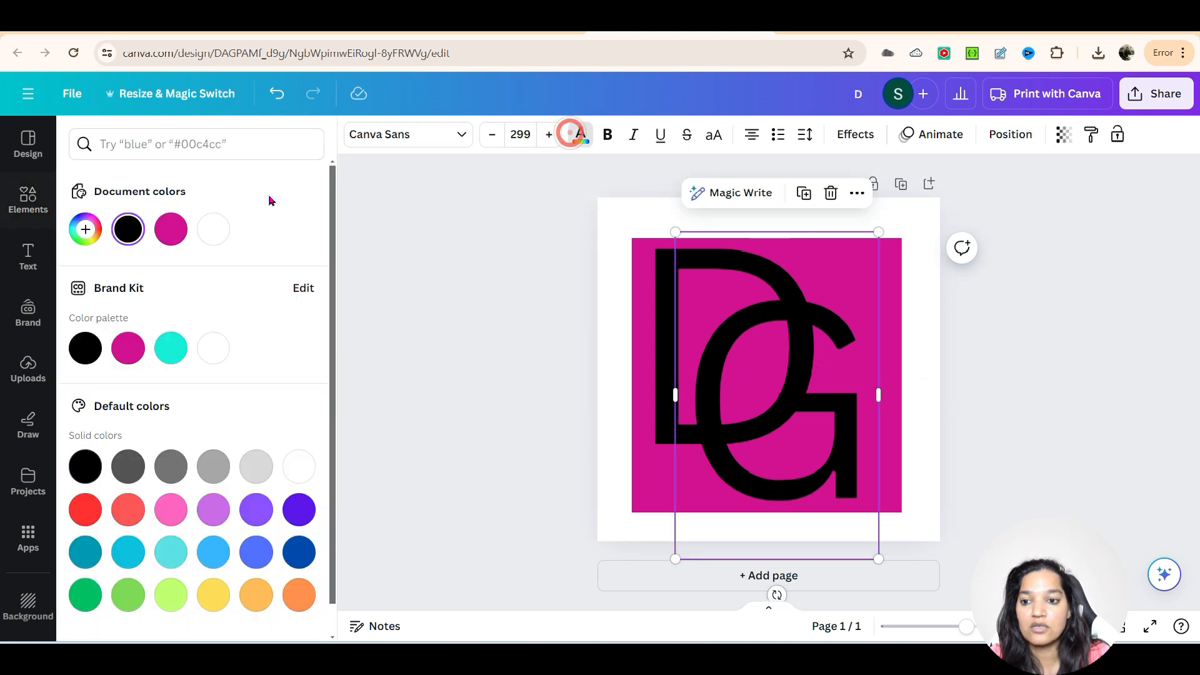
{"action": "left_click", "coordinate": [213, 229]}
{"action": "left_click", "coordinate": [659, 307]}
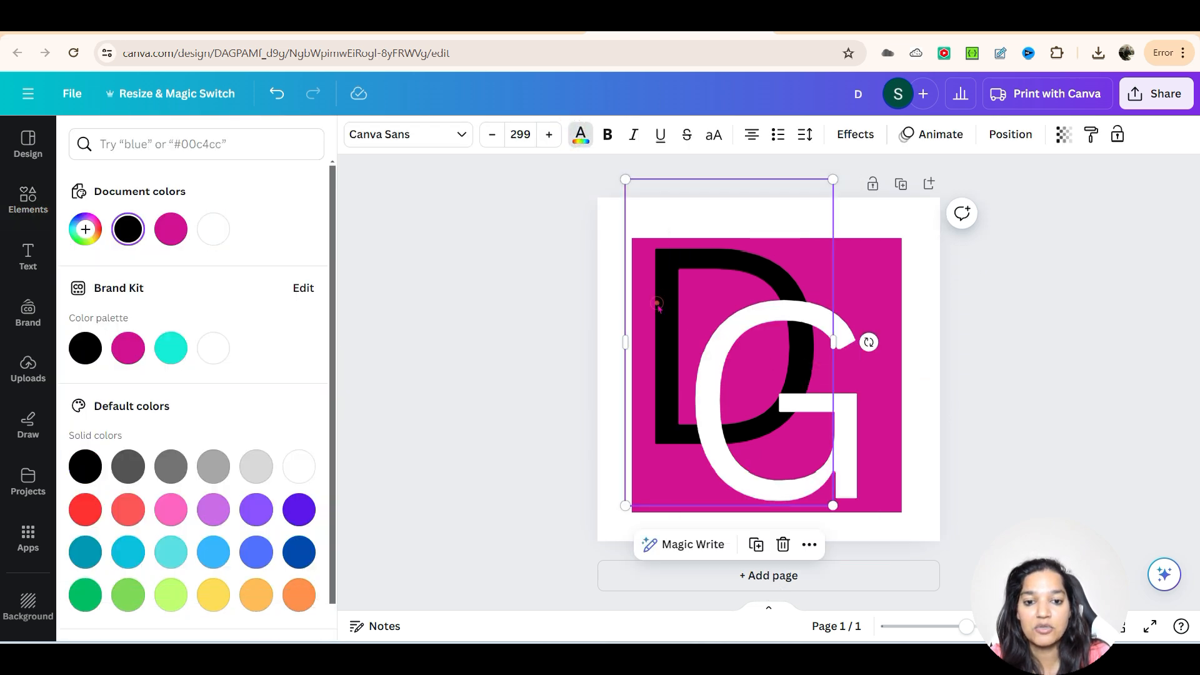
{"action": "left_click", "coordinate": [229, 232]}
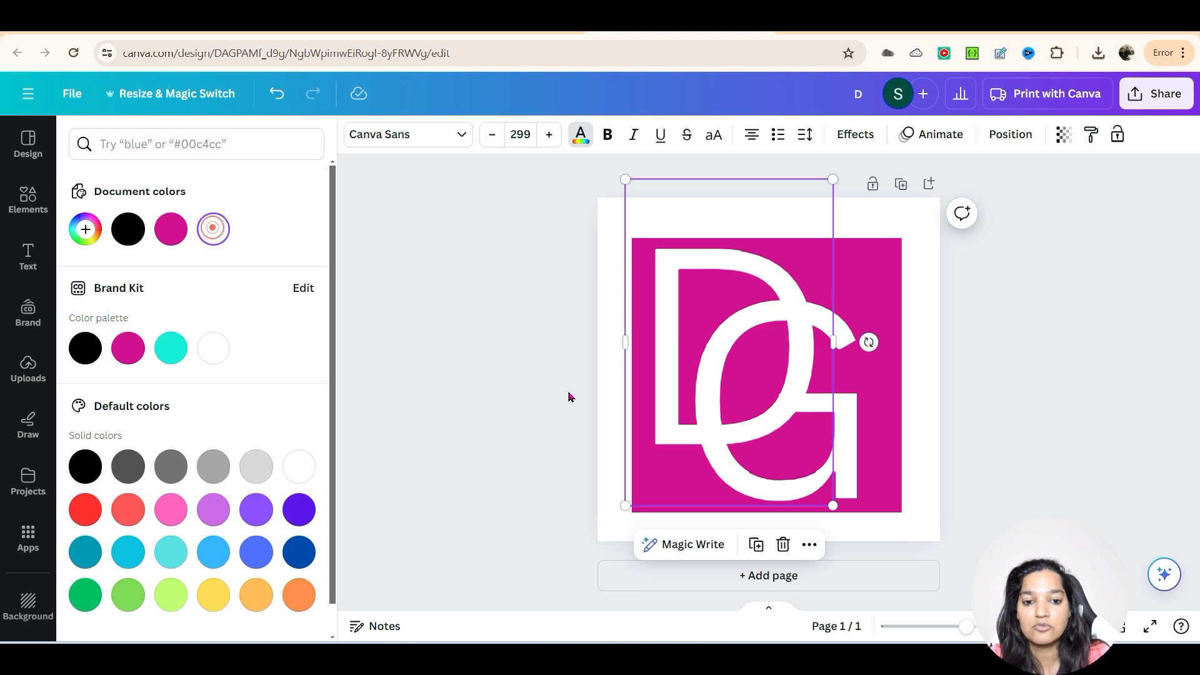
{"action": "left_click", "coordinate": [456, 325]}
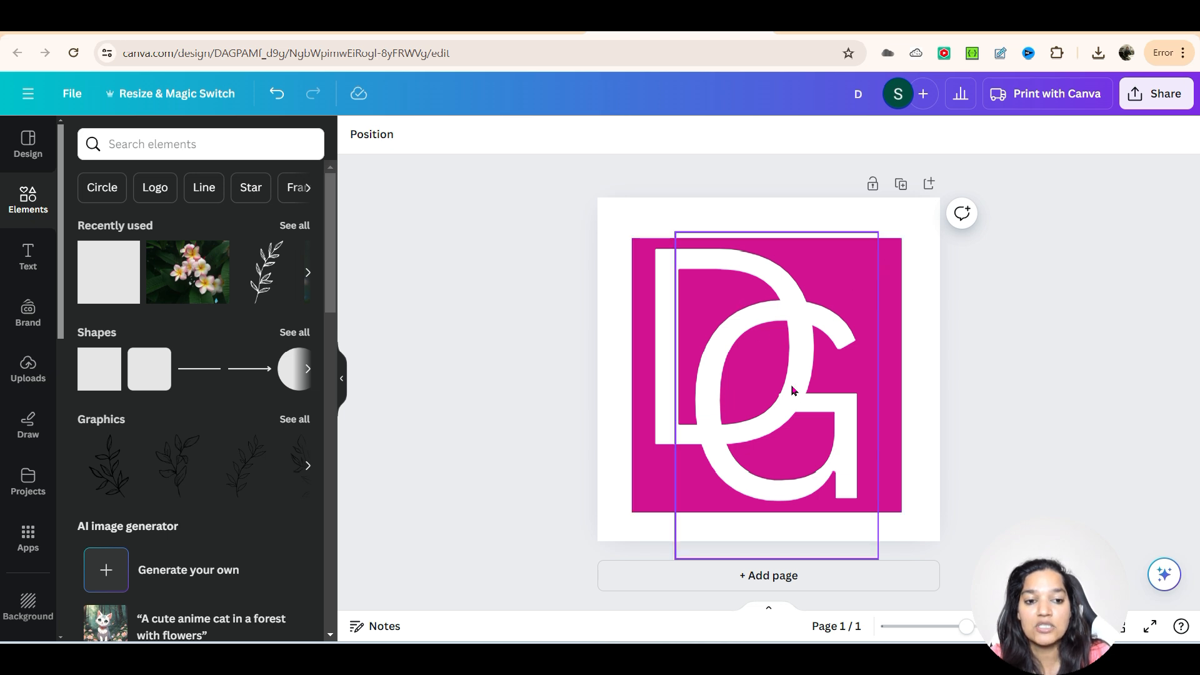
- Download the design as a PNG into the Downloads folder, overwriting the existing leaf file
{"action": "left_click", "coordinate": [1164, 99]}
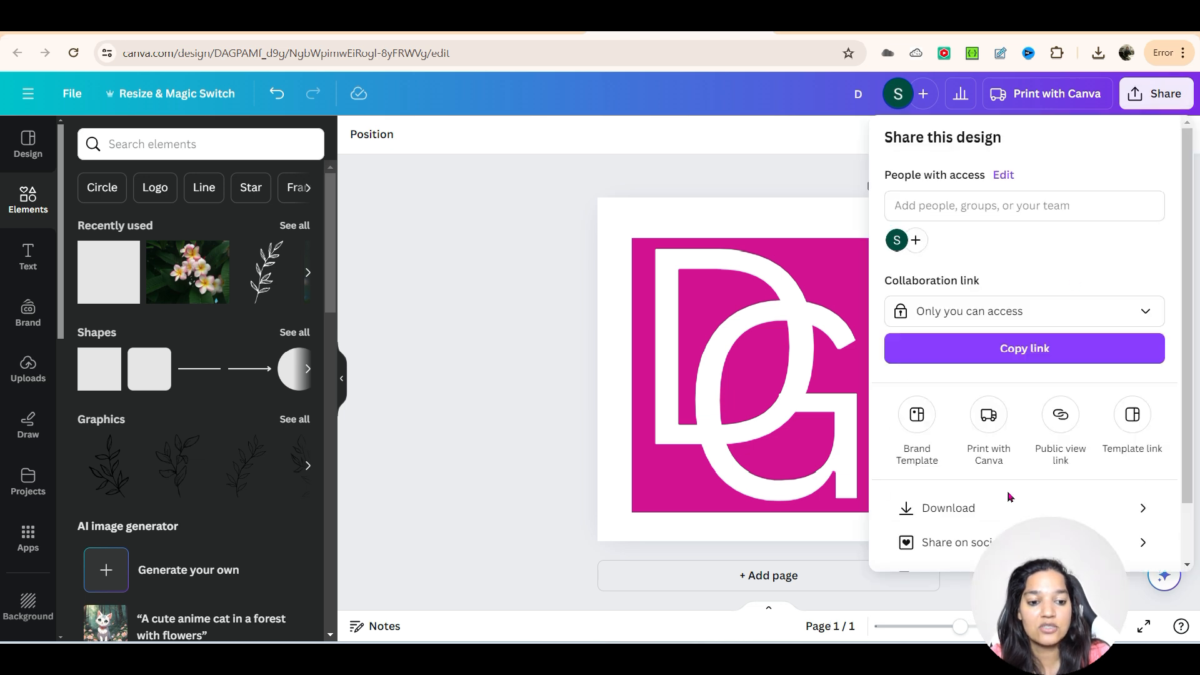
{"action": "left_click", "coordinate": [1005, 501]}
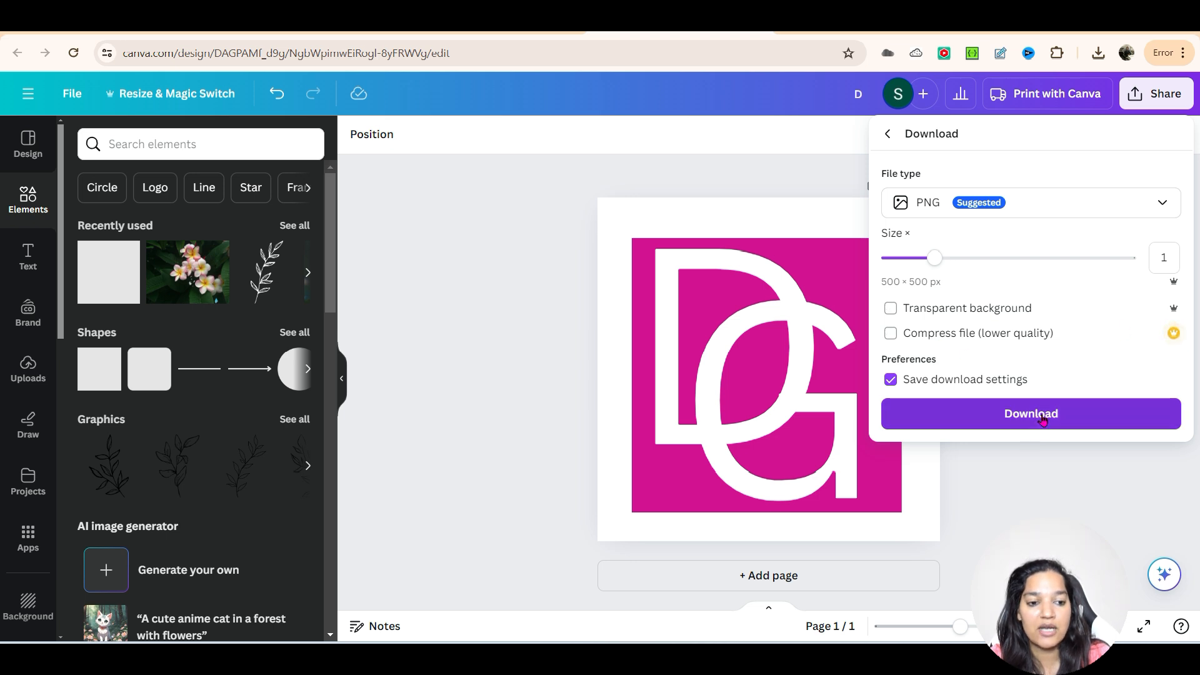
{"action": "left_click", "coordinate": [1043, 419]}
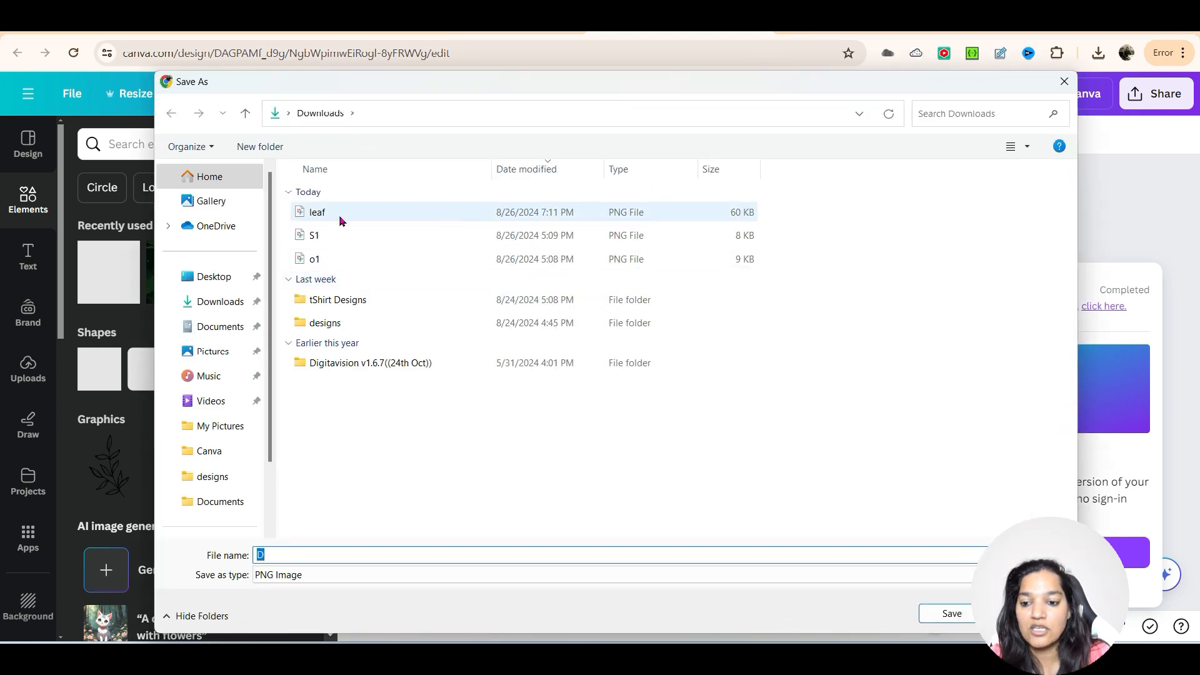
{"action": "left_click", "coordinate": [338, 216]}
{"action": "left_click", "coordinate": [952, 614]}
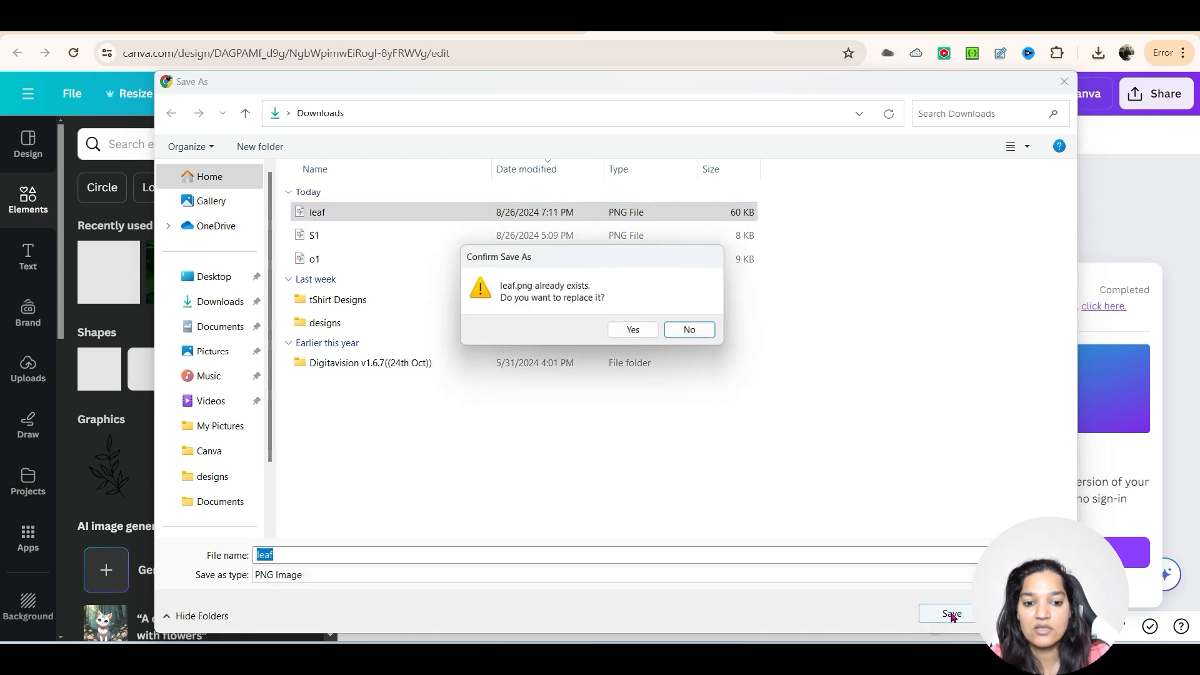
{"action": "left_click", "coordinate": [642, 334]}
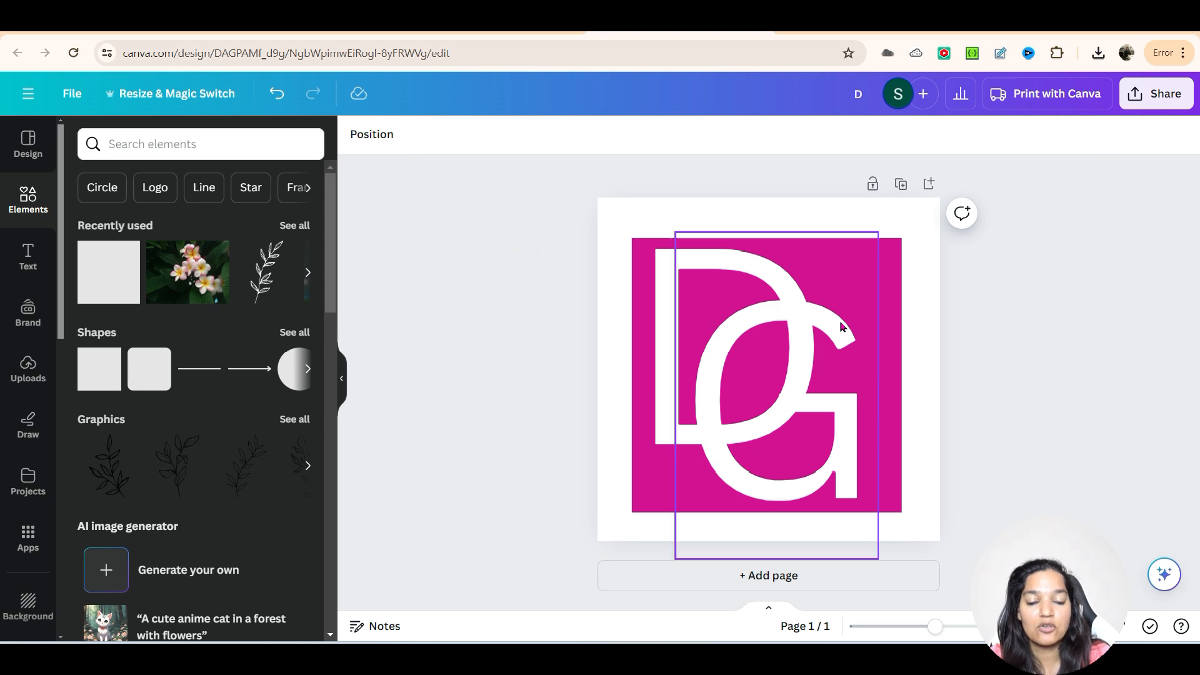
- Add a blank second page and upload the leaf PNG from the Downloads folder
{"action": "left_click", "coordinate": [893, 565]}
{"action": "left_click", "coordinate": [28, 364]}
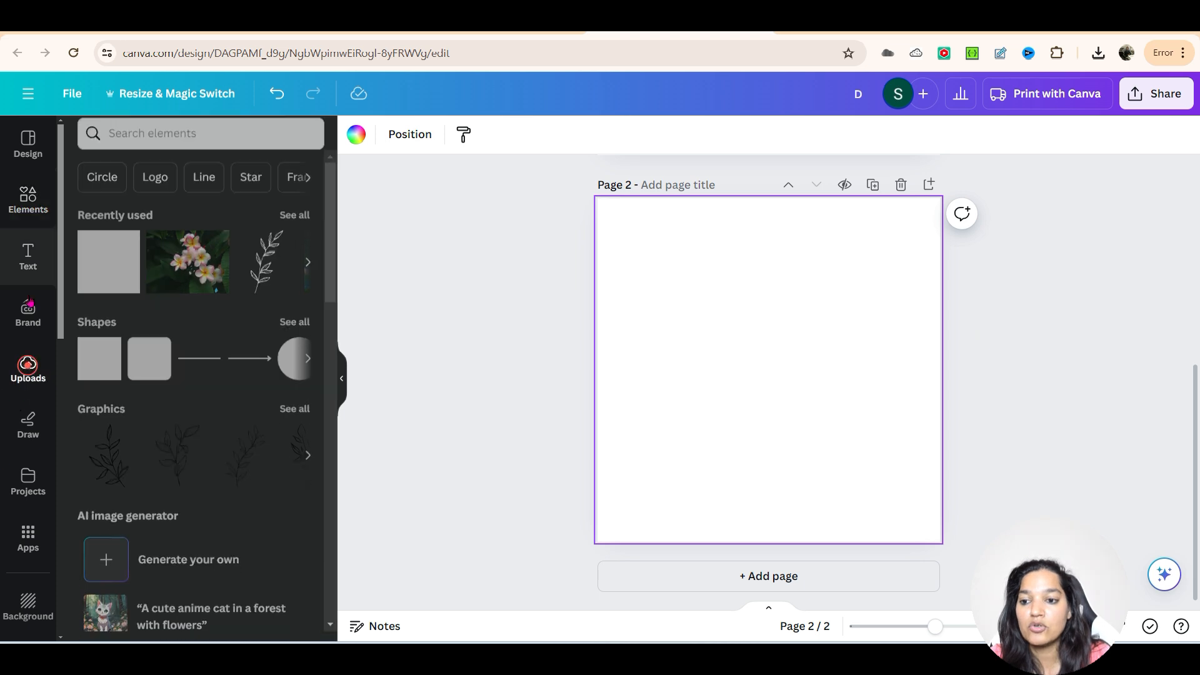
{"action": "left_click", "coordinate": [147, 180]}
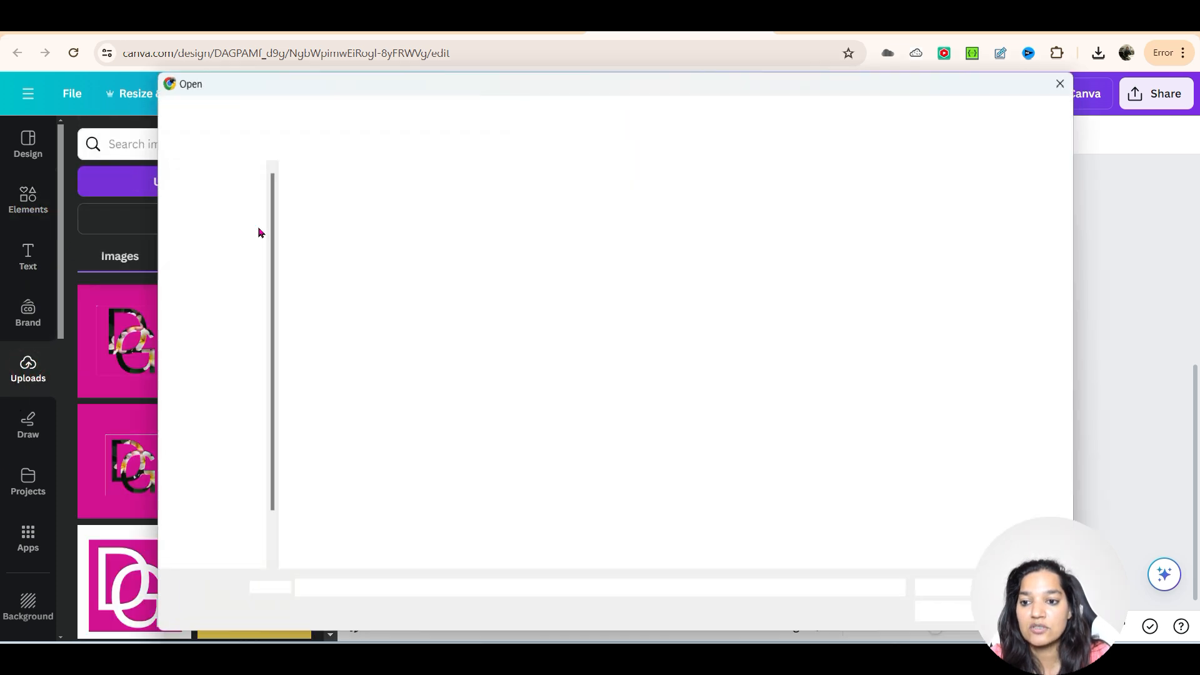
{"action": "double_click", "coordinate": [317, 210]}
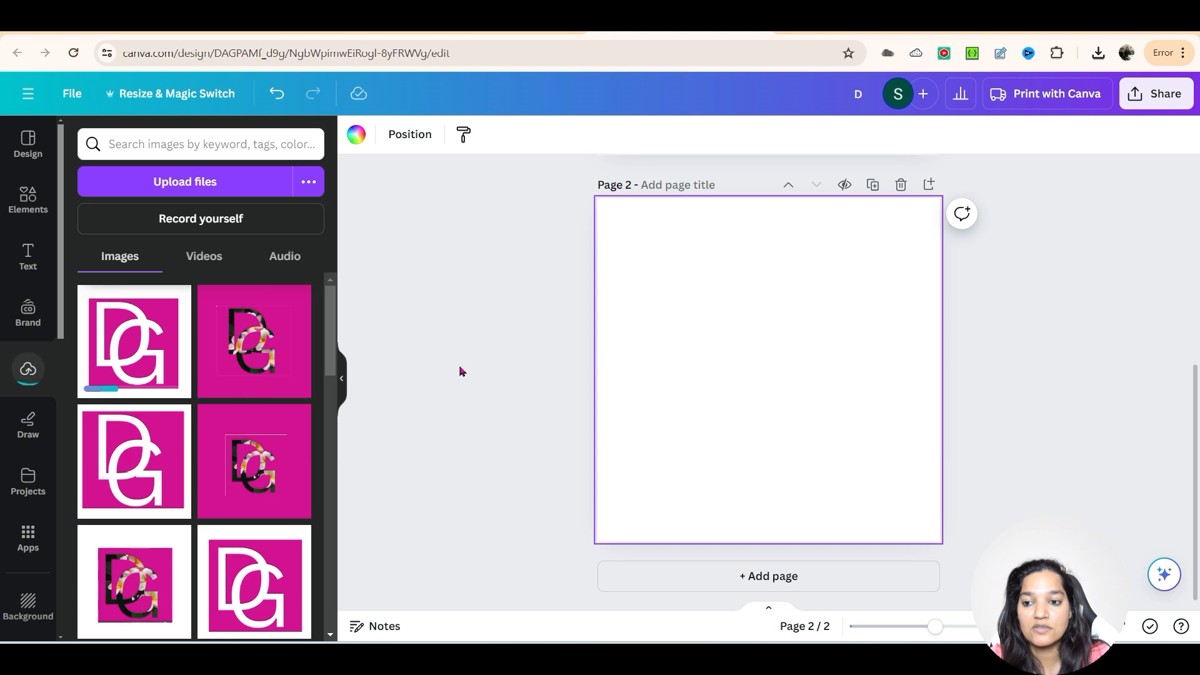
- Place the uploaded DG image on page 2 and enlarge it to fill most of the page
{"action": "left_click_drag", "start_coordinate": [671, 276], "coordinate": [622, 223]}
{"action": "left_click_drag", "start_coordinate": [895, 490], "coordinate": [916, 513]}
{"action": "left_click", "coordinate": [1048, 456]}
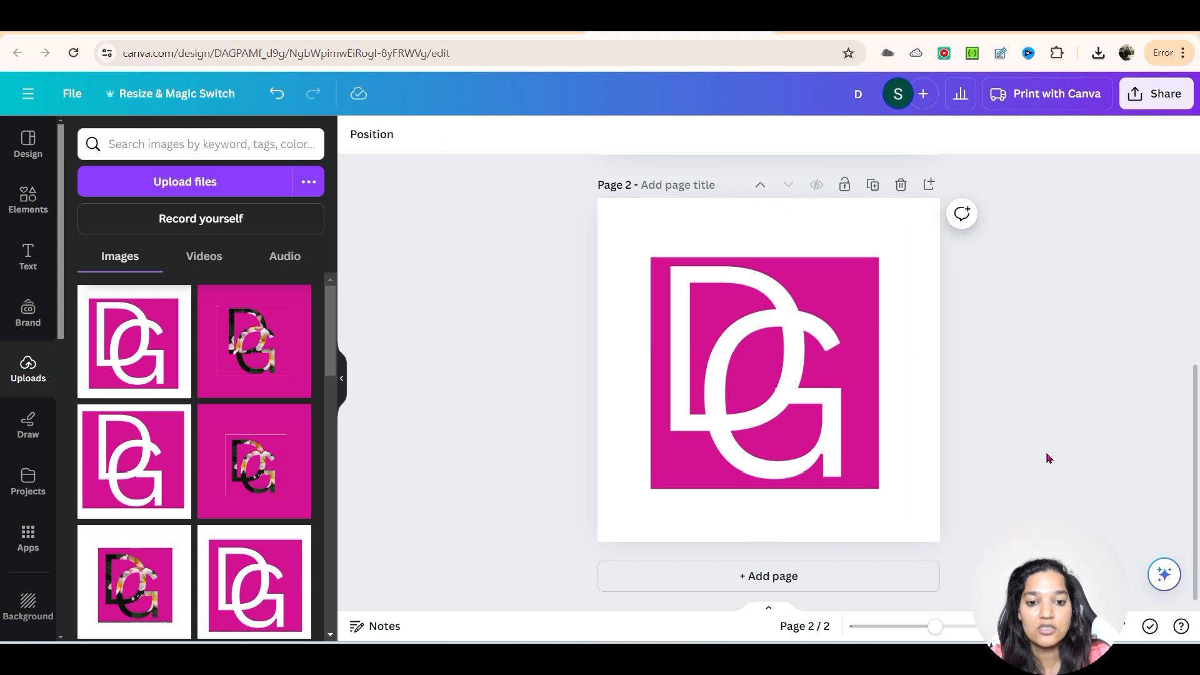
- Remove the background from the DG image with BG Remover and nudge it toward the middle of the page
{"action": "left_click", "coordinate": [813, 338]}
{"action": "left_click", "coordinate": [381, 134]}
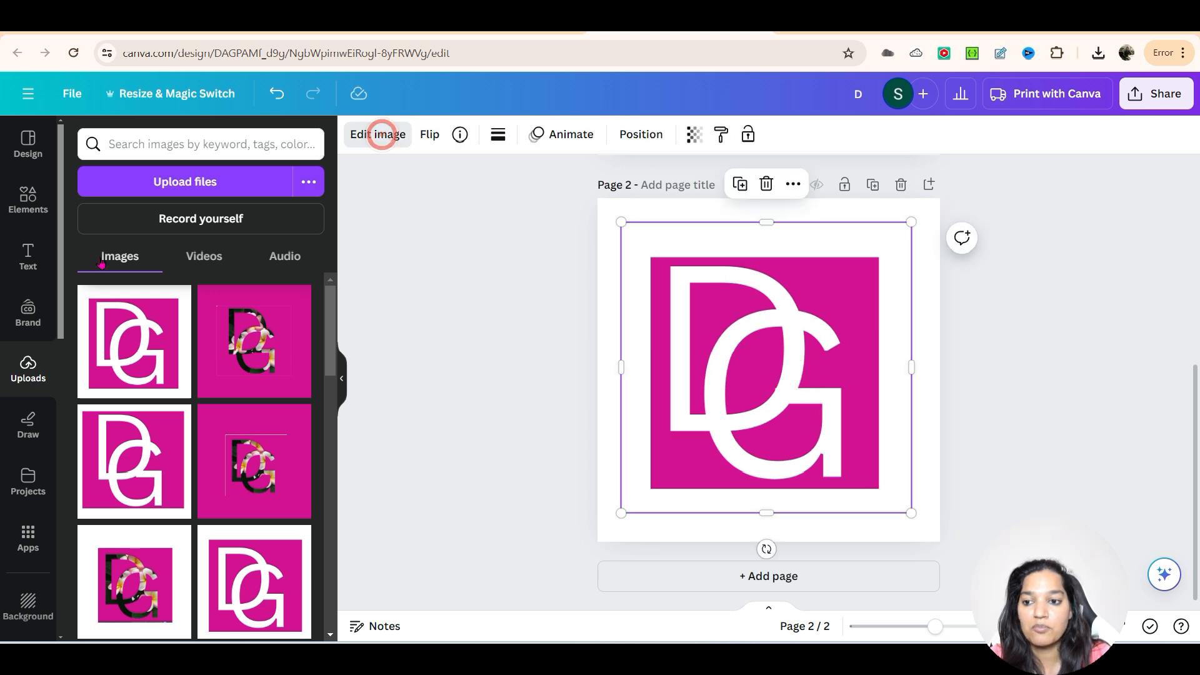
{"action": "left_click", "coordinate": [100, 260]}
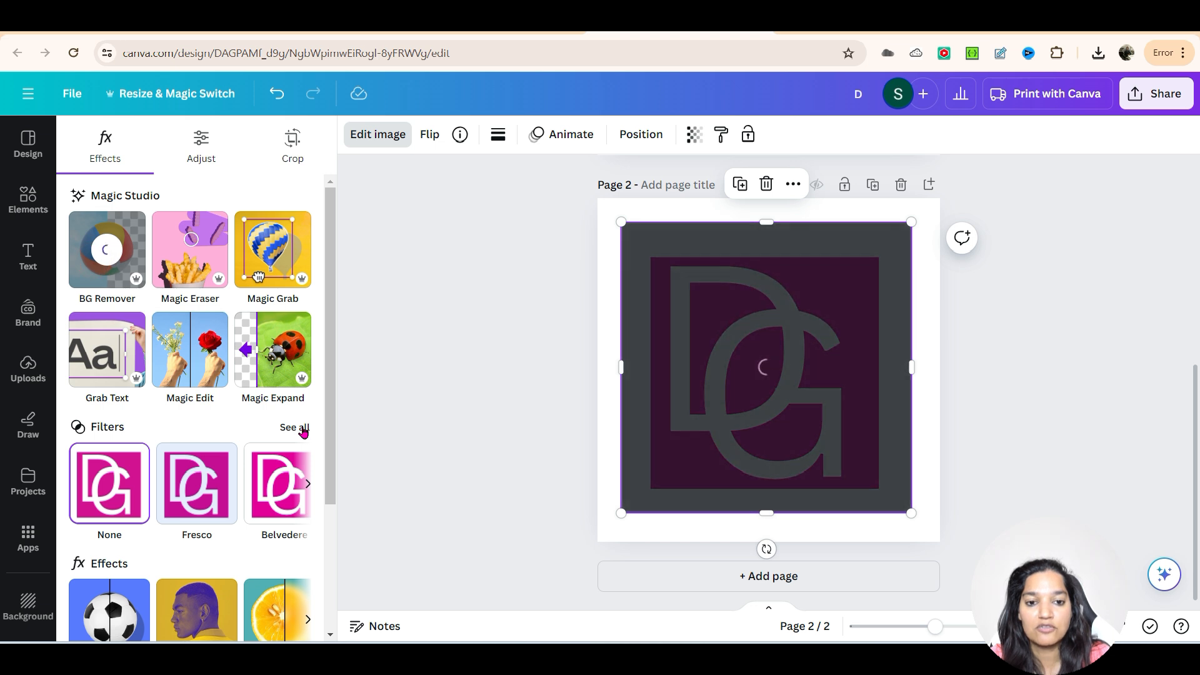
{"action": "left_click", "coordinate": [628, 139]}
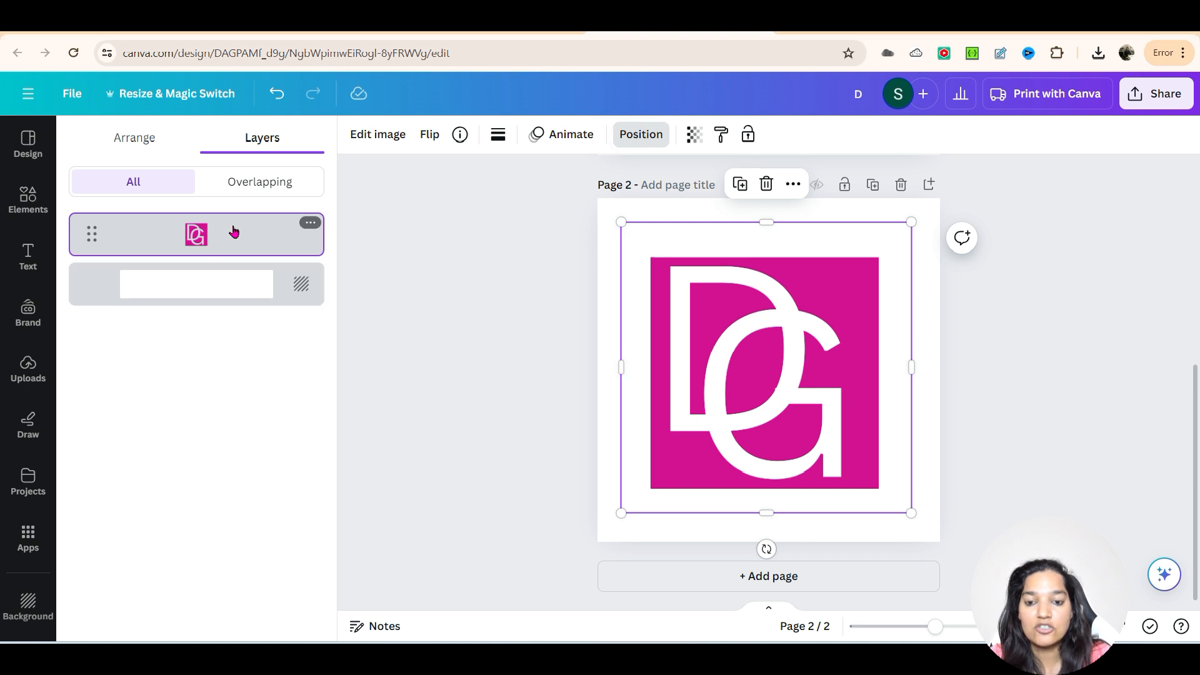
{"action": "left_click", "coordinate": [934, 253]}
{"action": "left_click_drag", "start_coordinate": [827, 389], "coordinate": [771, 395]}
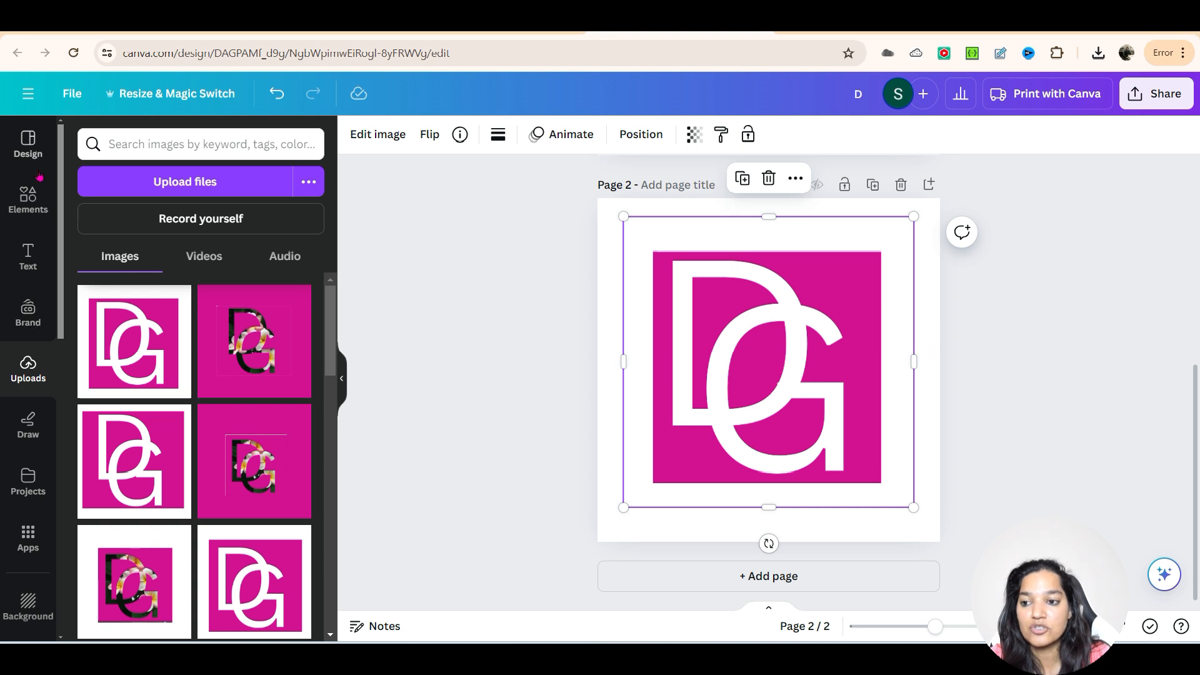
- Search the elements for "Garden flower leaves" and browse the photo results for a suitable flower picture
{"action": "left_click", "coordinate": [55, 201]}
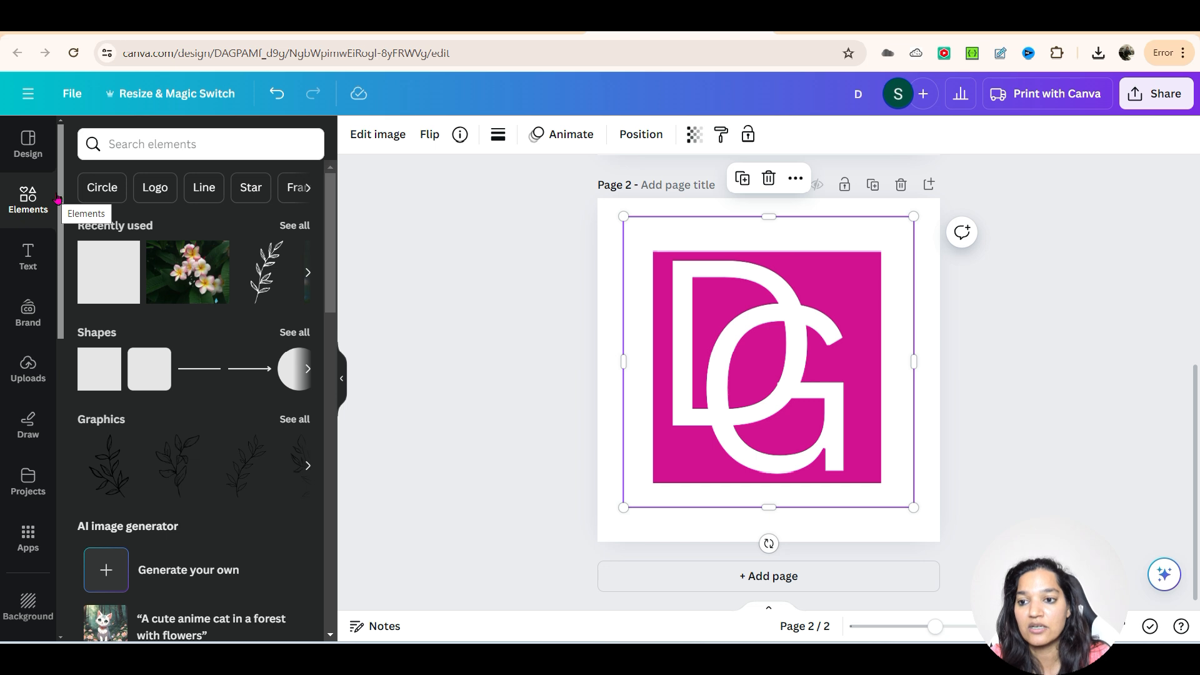
{"action": "left_click", "coordinate": [125, 141]}
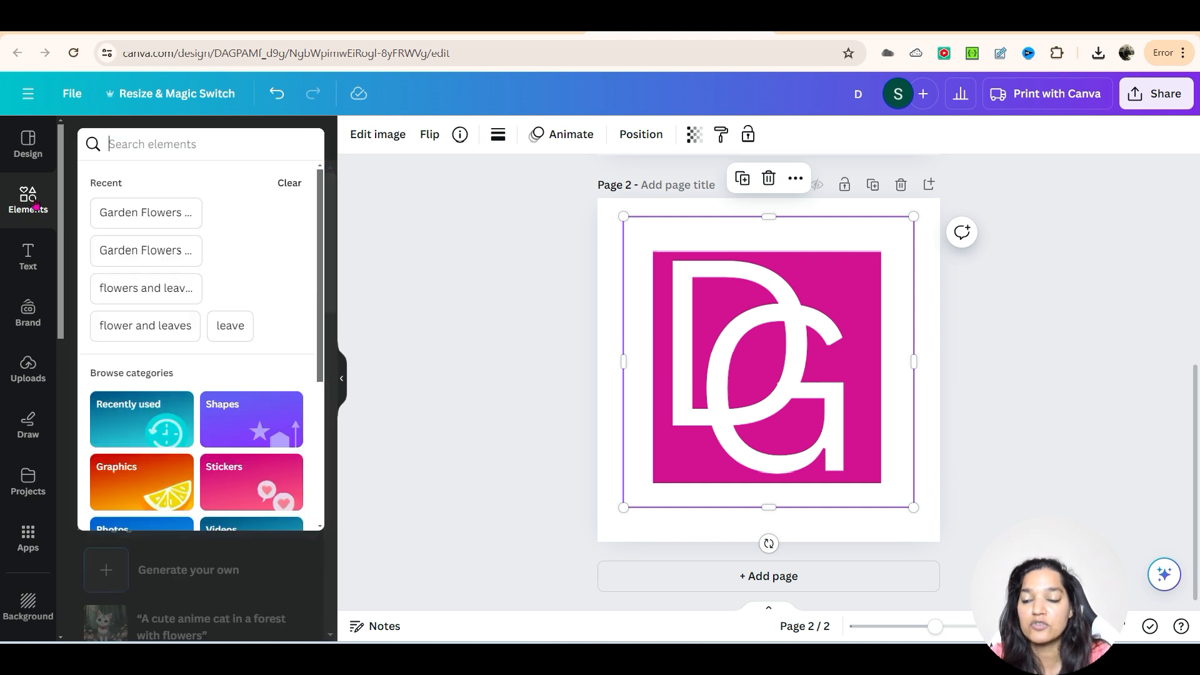
{"action": "left_click", "coordinate": [162, 154]}
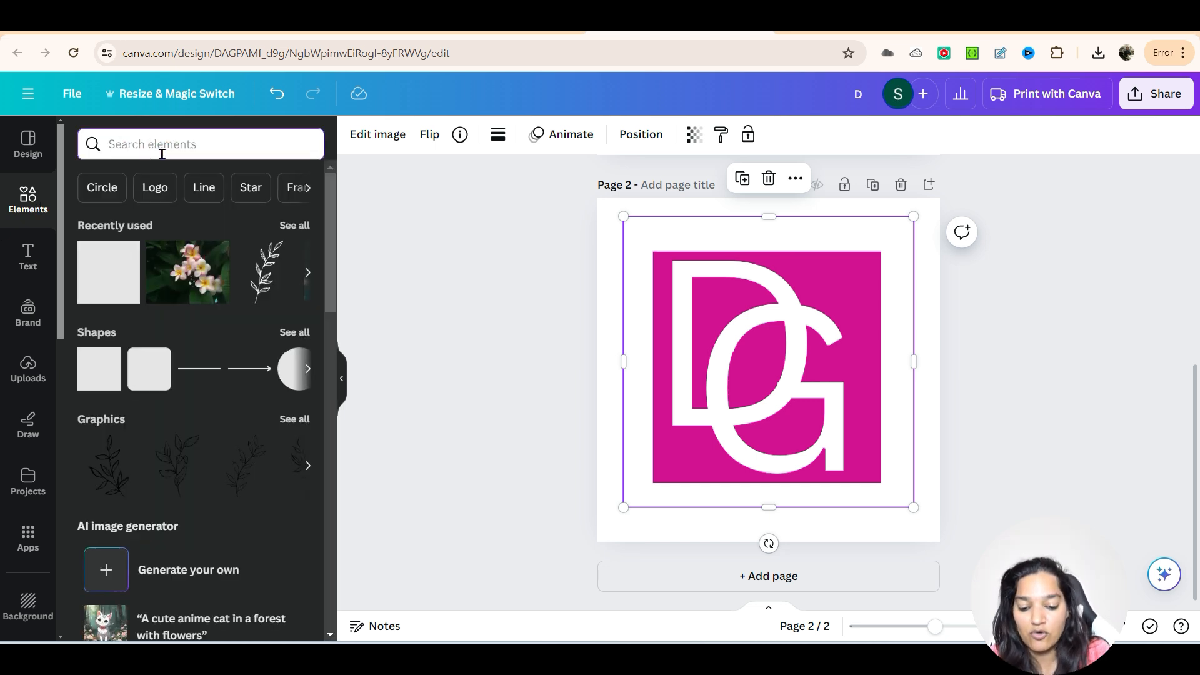
{"action": "type", "text": "Garden flower "}
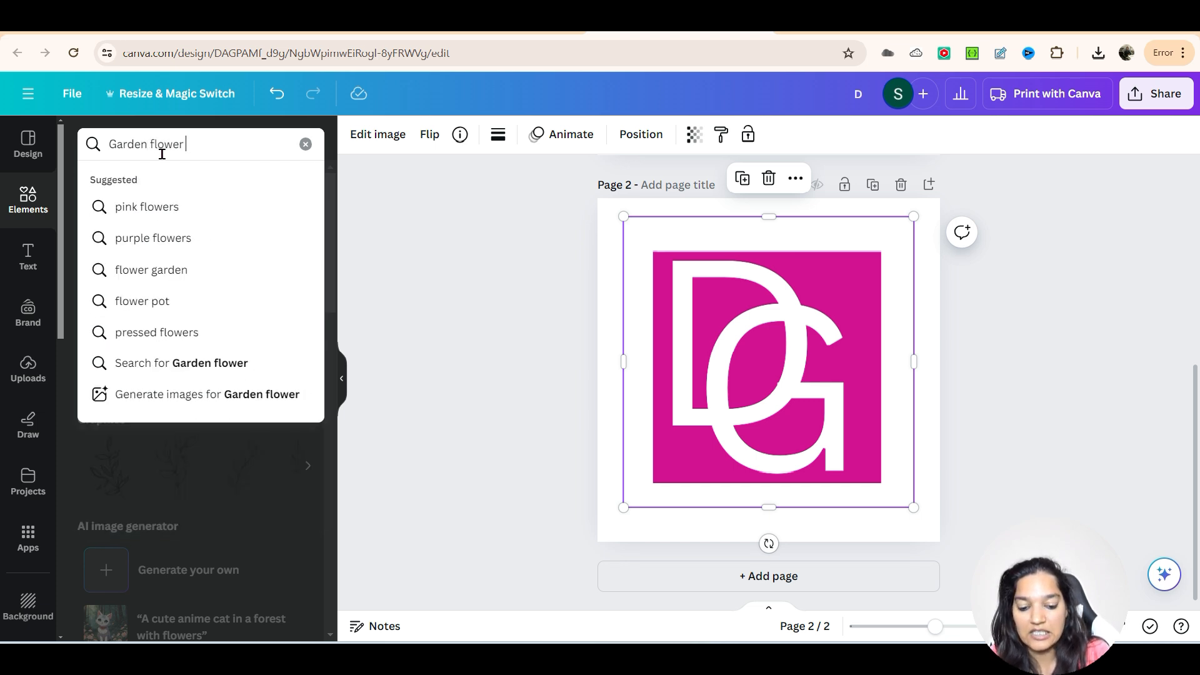
{"action": "type", "text": "leaves"}
{"action": "key", "text": "Return"}
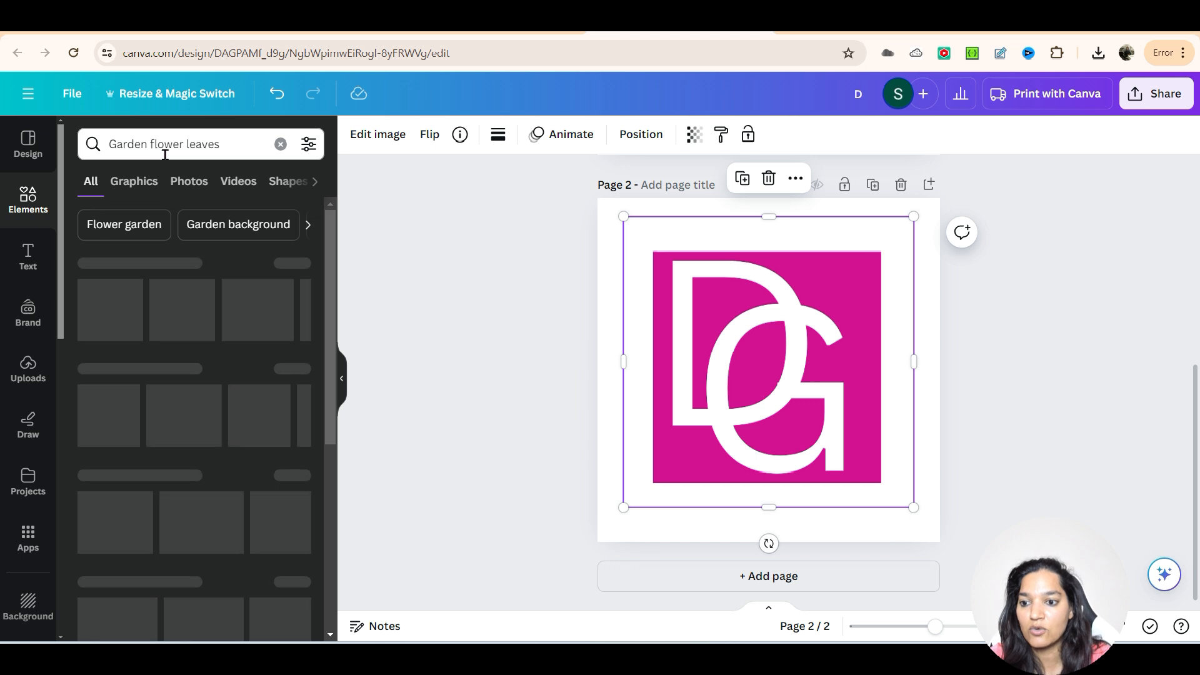
{"action": "left_click", "coordinate": [182, 181]}
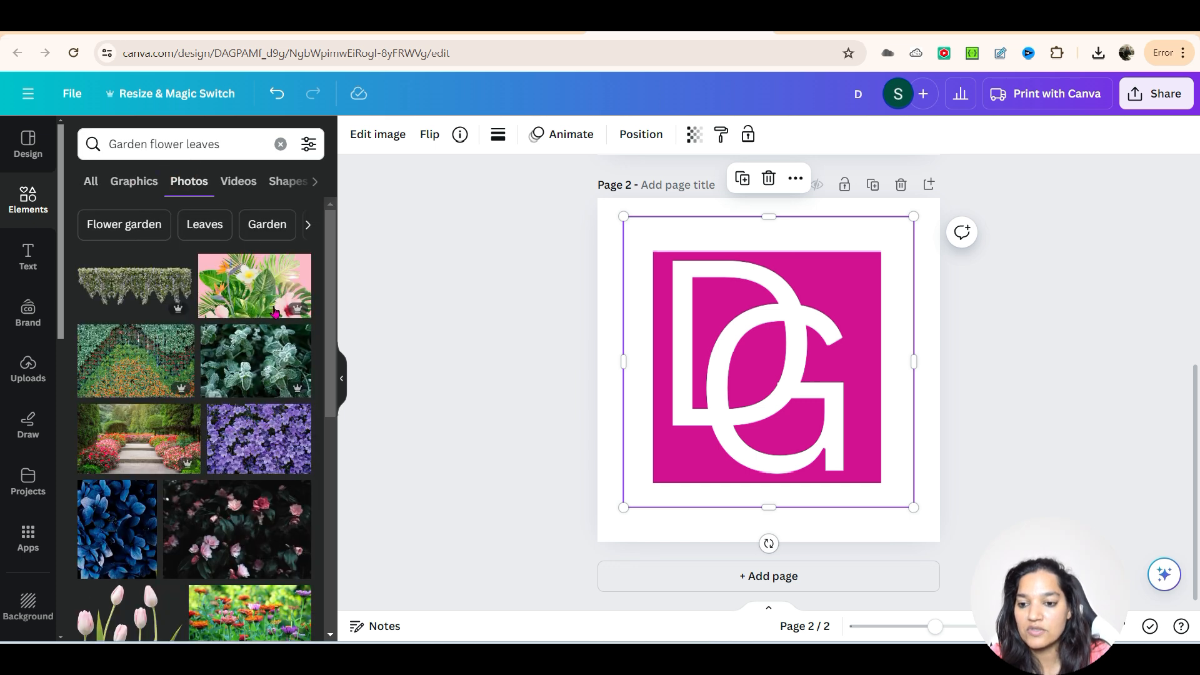
{"action": "scroll", "coordinate": [275, 312], "scroll_direction": "down", "scroll_amount": 5}
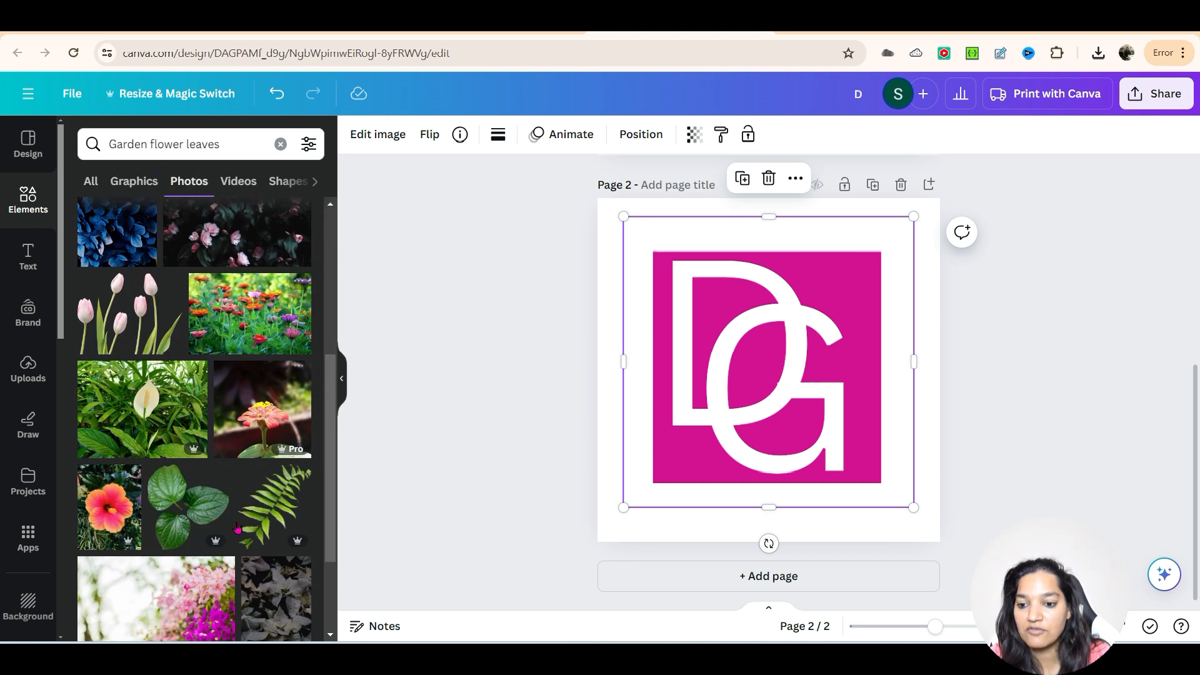
{"action": "scroll", "coordinate": [238, 530], "scroll_direction": "down", "scroll_amount": 2}
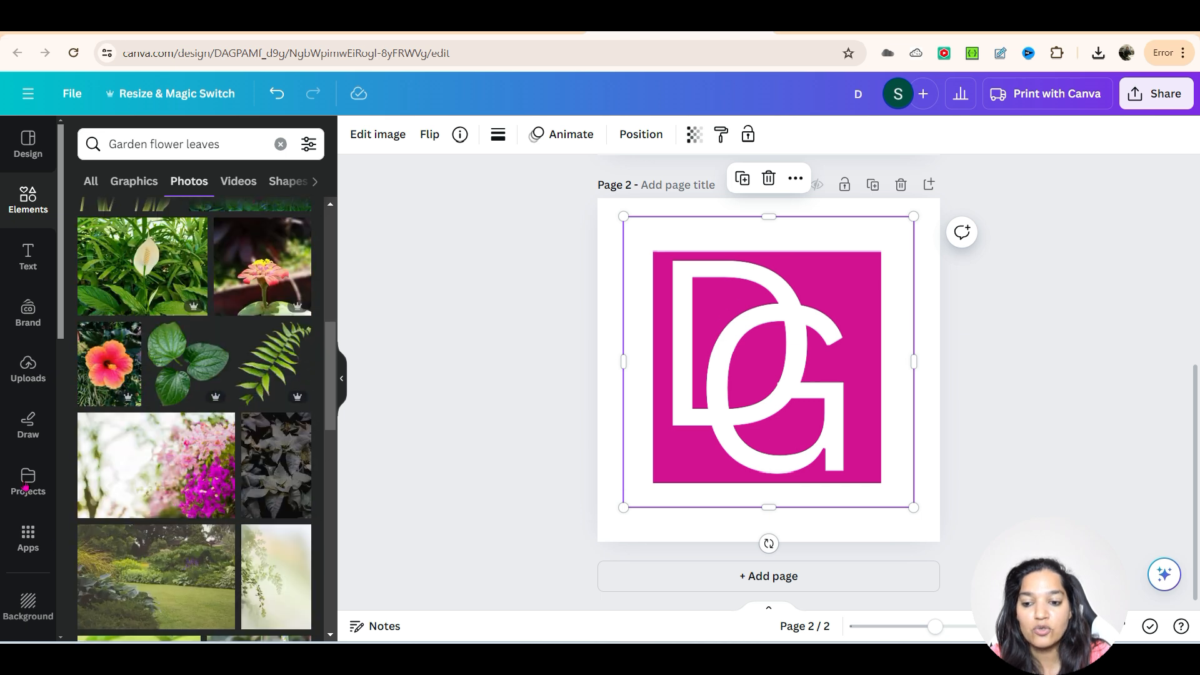
{"action": "scroll", "coordinate": [194, 418], "scroll_direction": "down", "scroll_amount": 3}
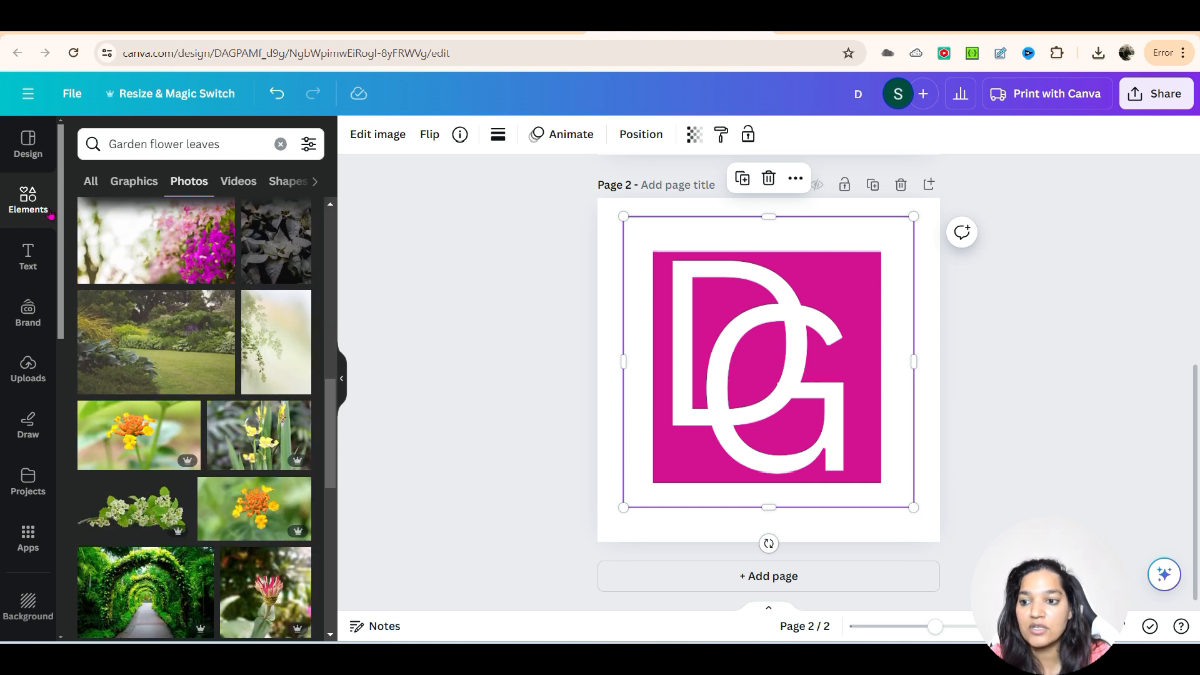
- Add the recently used pink-and-white flower photo to page 2 and enlarge it to cover the DG letters
{"action": "left_click", "coordinate": [50, 212]}
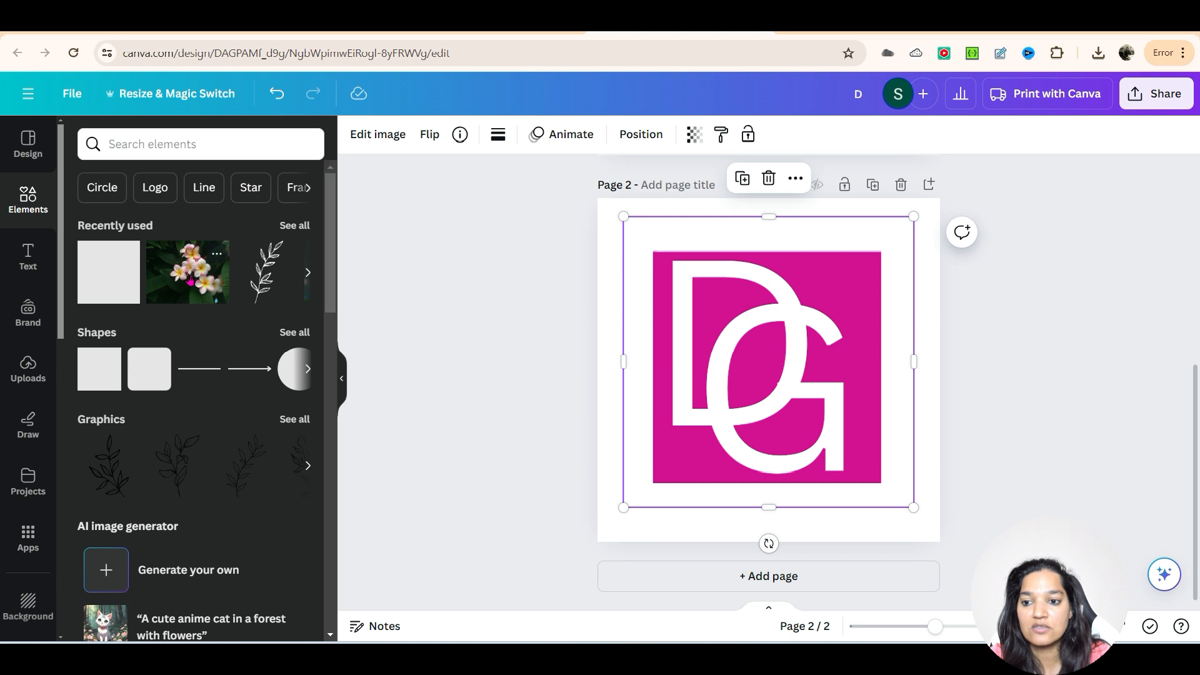
{"action": "left_click", "coordinate": [189, 280]}
{"action": "left_click_drag", "start_coordinate": [754, 384], "coordinate": [753, 367]}
{"action": "left_click_drag", "start_coordinate": [906, 456], "coordinate": [923, 509]}
{"action": "left_click_drag", "start_coordinate": [769, 428], "coordinate": [750, 429]}
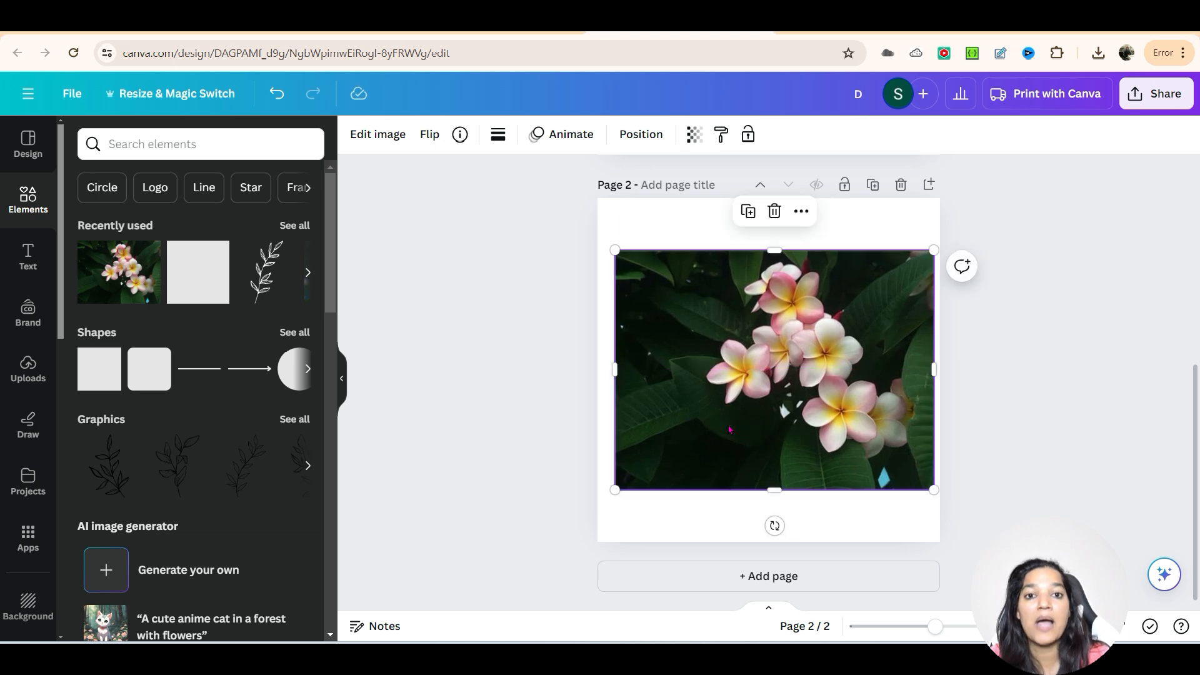
- Send the flower photo backward so it sits behind the DG image
{"action": "right_click", "coordinate": [680, 430]}
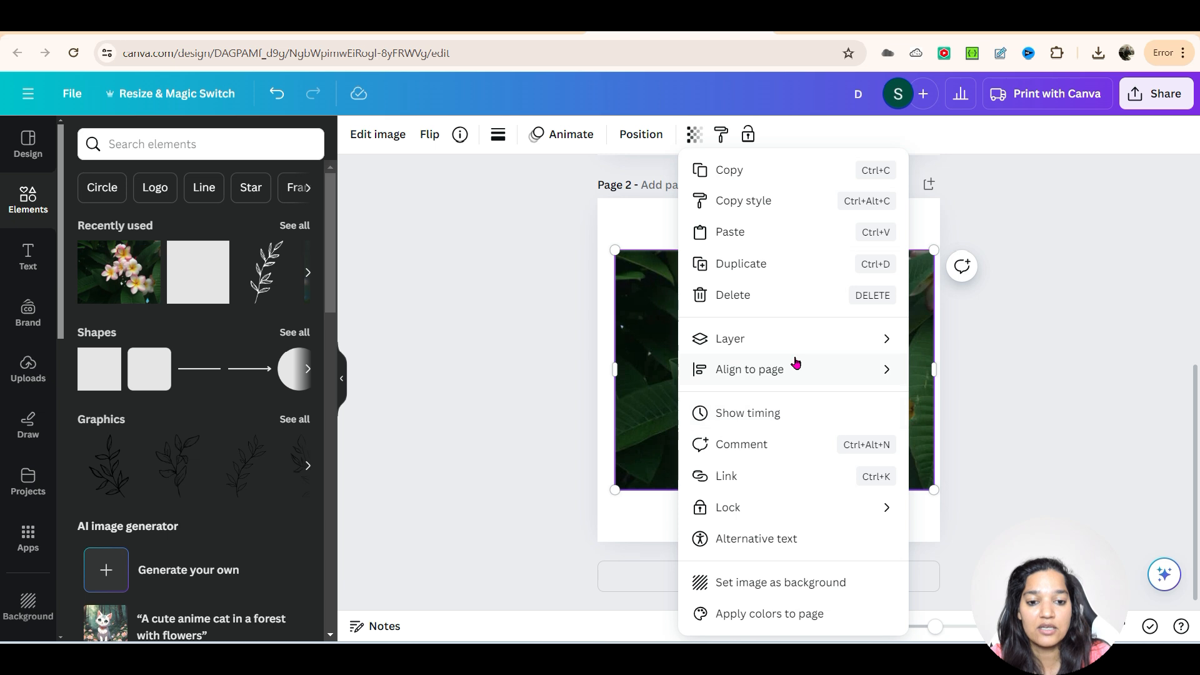
{"action": "mouse_move", "coordinate": [863, 340]}
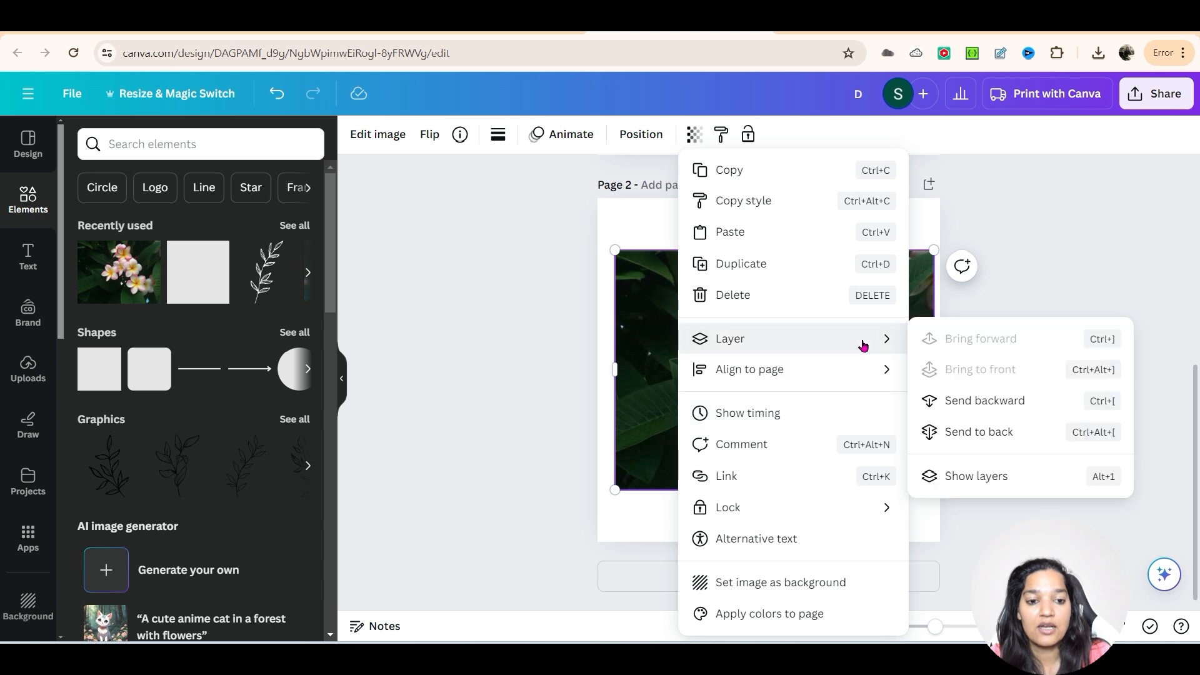
{"action": "left_click", "coordinate": [967, 403]}
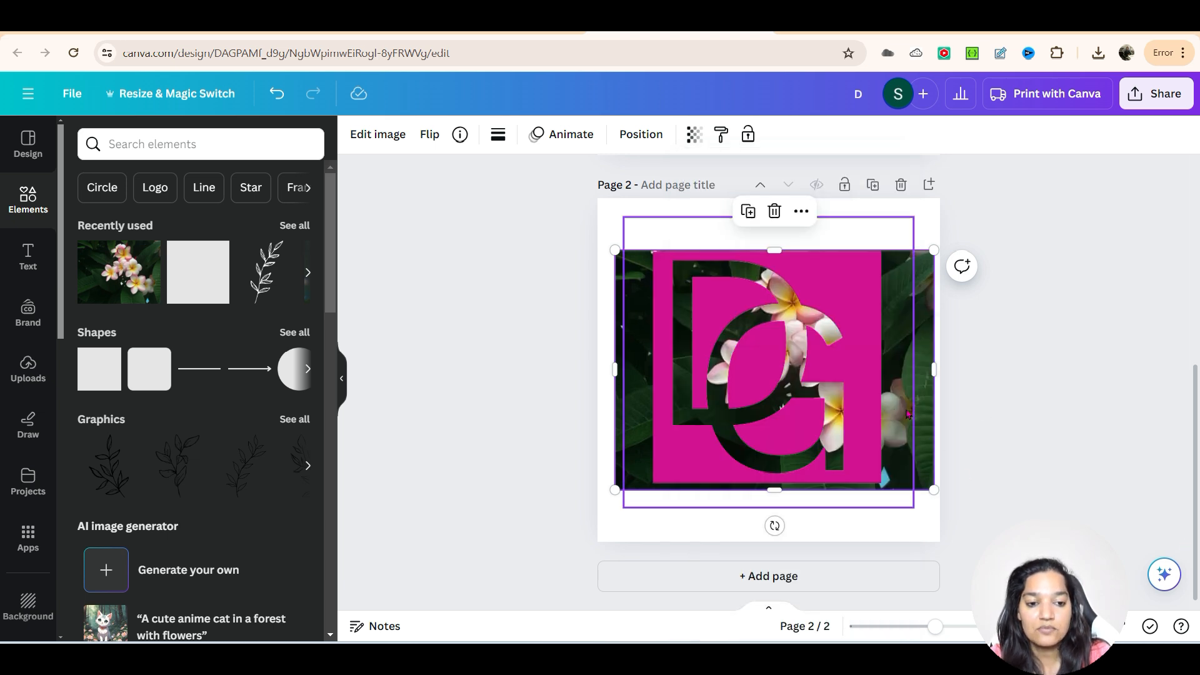
- Trim the sides and bottom of the flower photo to match the edges of the pink square
{"action": "left_click_drag", "start_coordinate": [915, 392], "coordinate": [881, 375]}
{"action": "left_click_drag", "start_coordinate": [595, 368], "coordinate": [652, 375]}
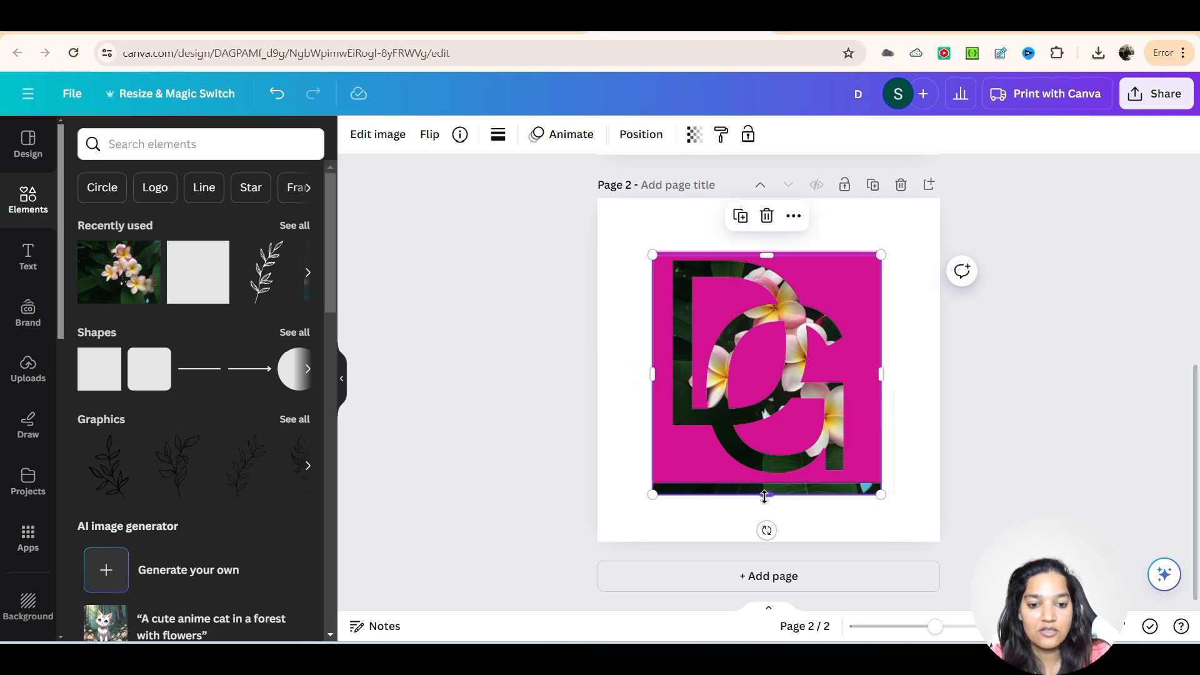
{"action": "left_click_drag", "start_coordinate": [764, 494], "coordinate": [765, 483]}
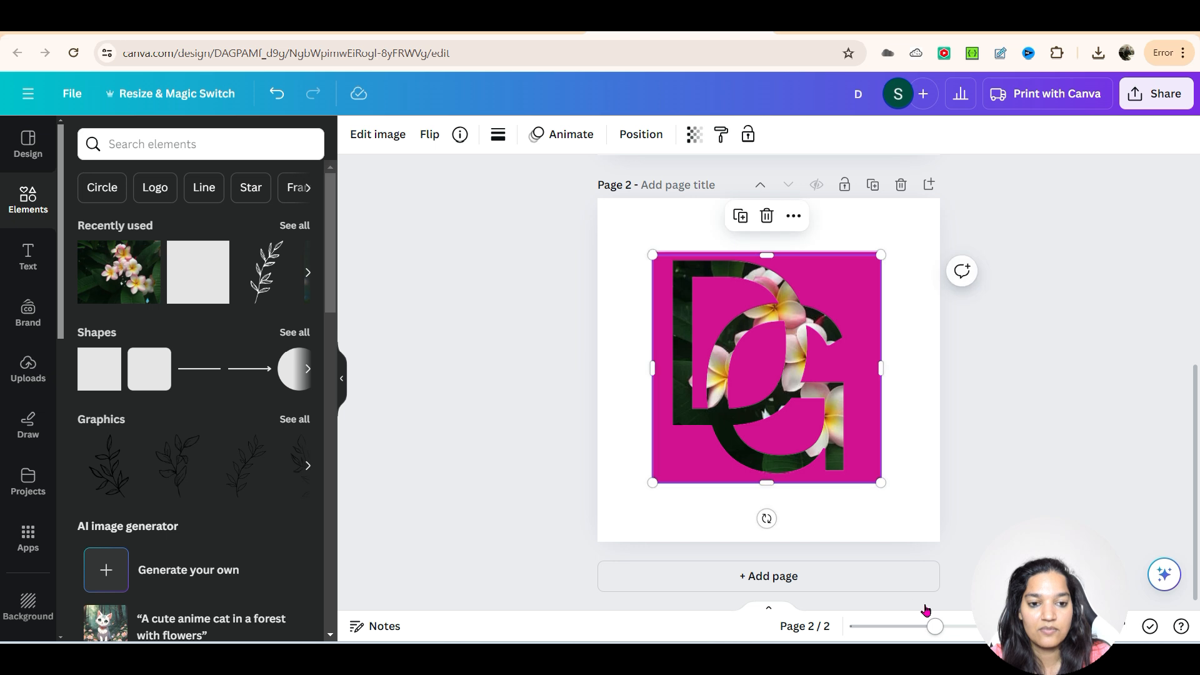
{"action": "left_click", "coordinate": [928, 505]}
- Crop all four sides of the DG image to the edges of its pink square
{"action": "left_click", "coordinate": [797, 256]}
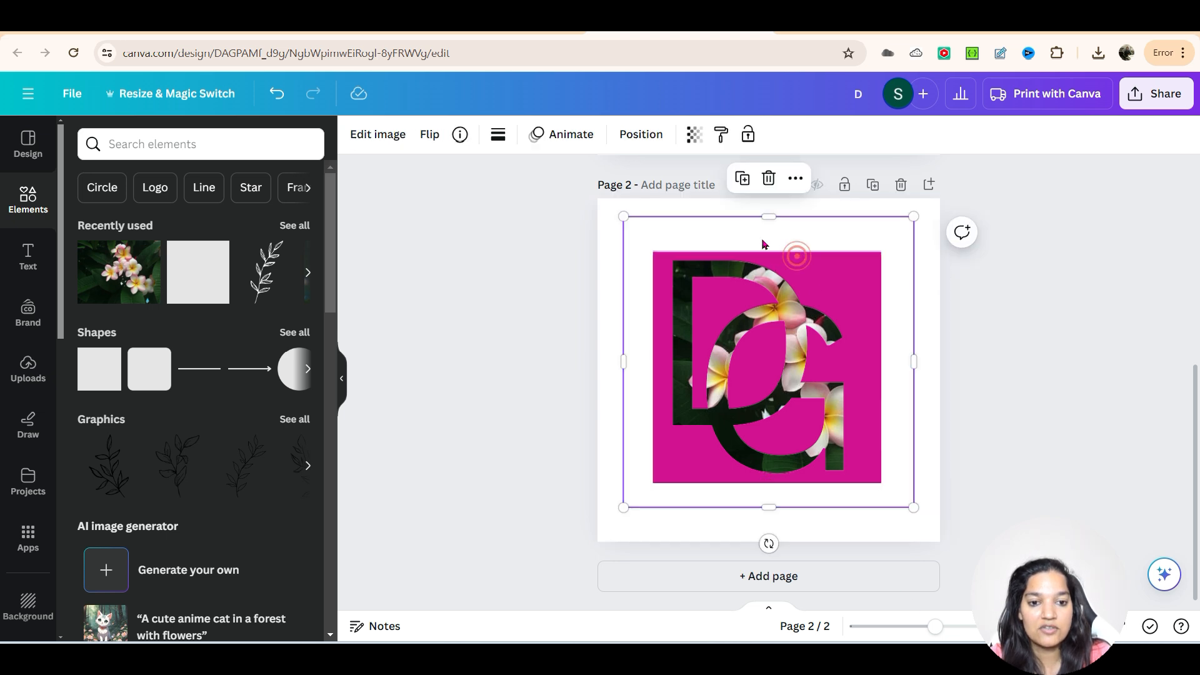
{"action": "left_click_drag", "start_coordinate": [768, 216], "coordinate": [769, 249]}
{"action": "left_click_drag", "start_coordinate": [623, 378], "coordinate": [652, 377]}
{"action": "left_click_drag", "start_coordinate": [909, 377], "coordinate": [881, 378]}
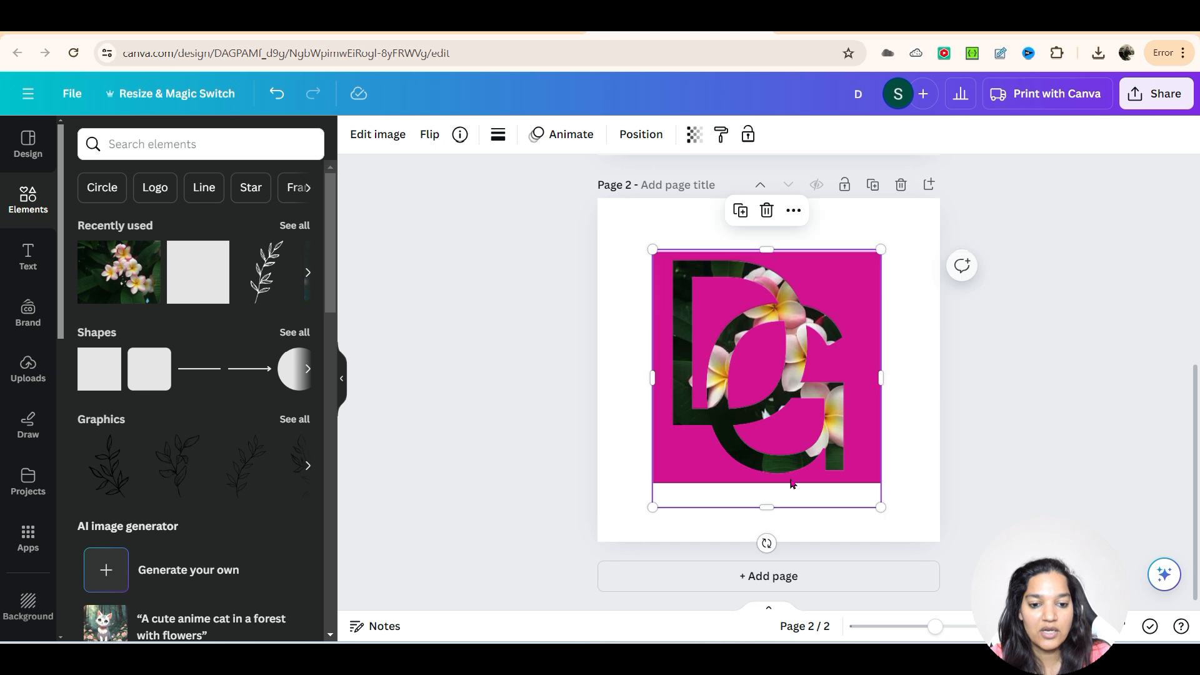
{"action": "left_click_drag", "start_coordinate": [770, 507], "coordinate": [773, 484]}
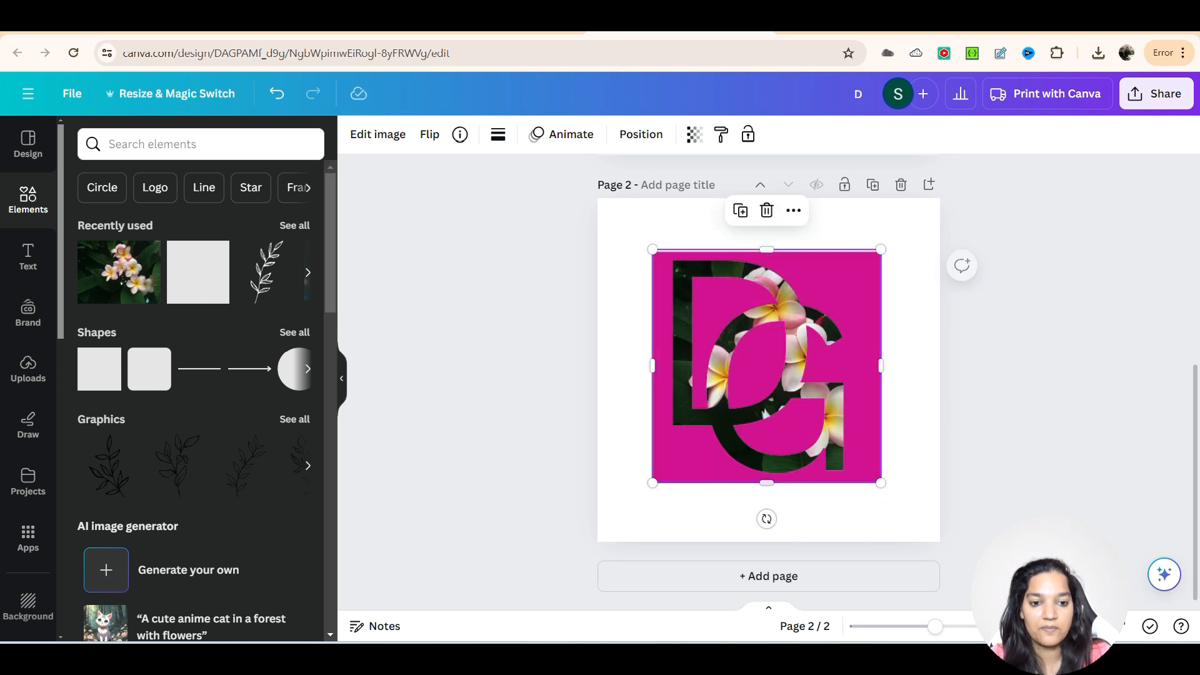
{"action": "left_click", "coordinate": [995, 444]}
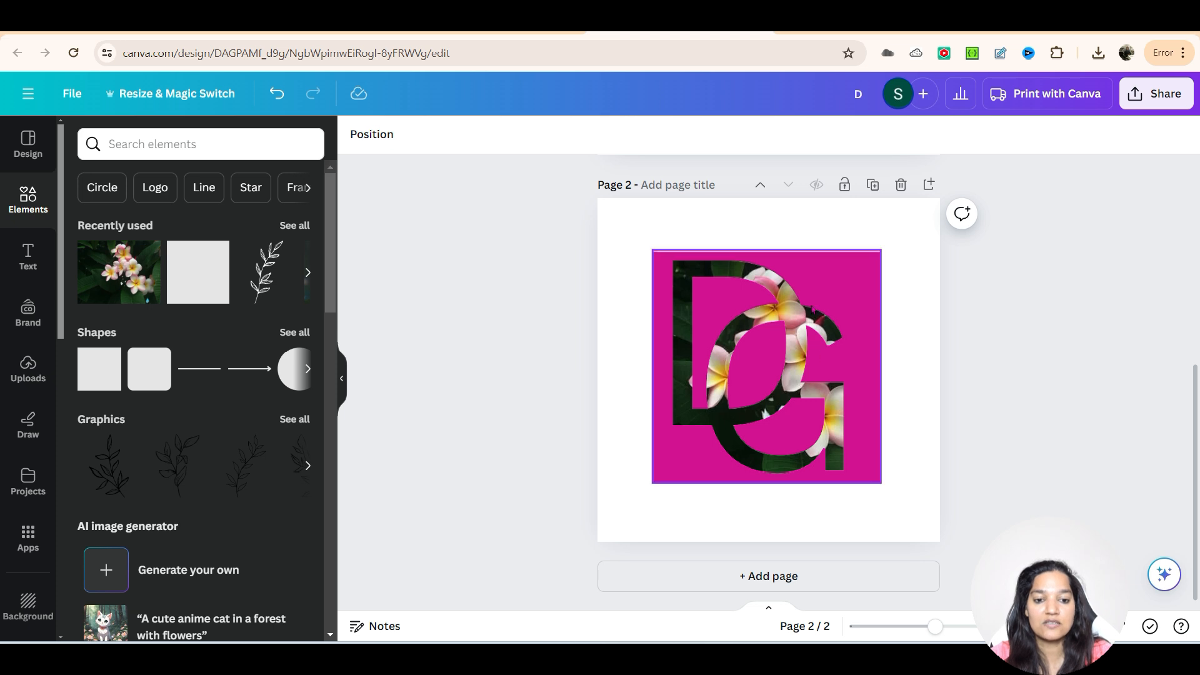
- Select the DG image and examine the layer order on page 2
{"action": "left_click", "coordinate": [811, 299]}
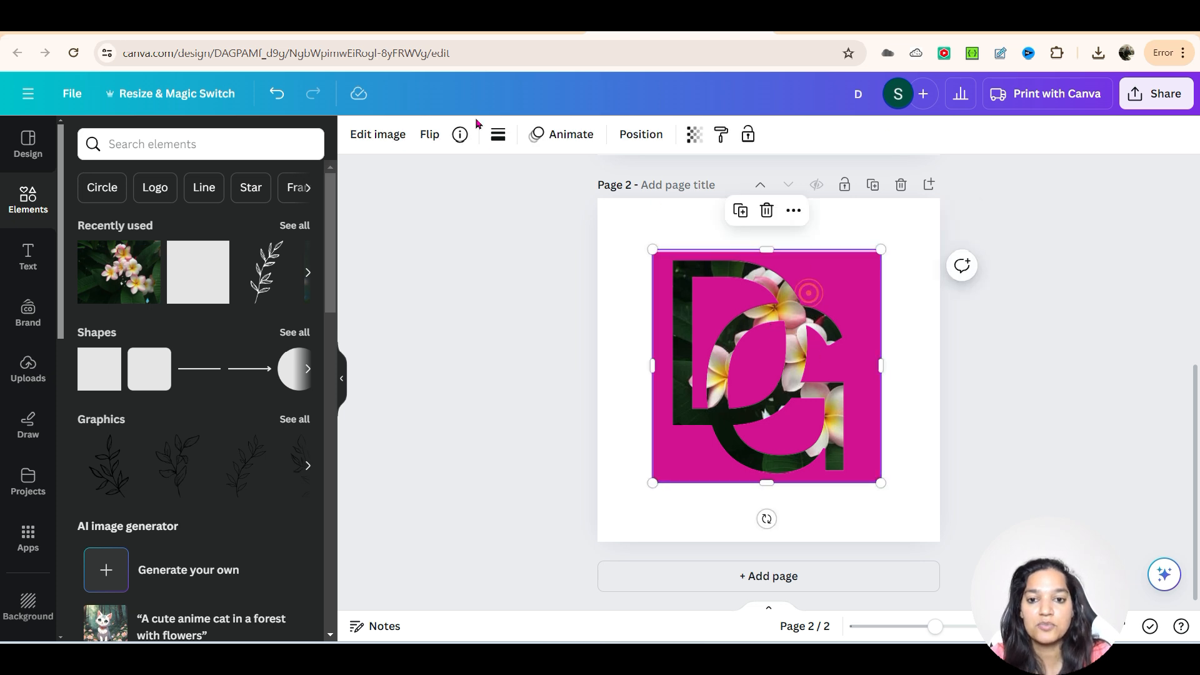
{"action": "left_click", "coordinate": [651, 134]}
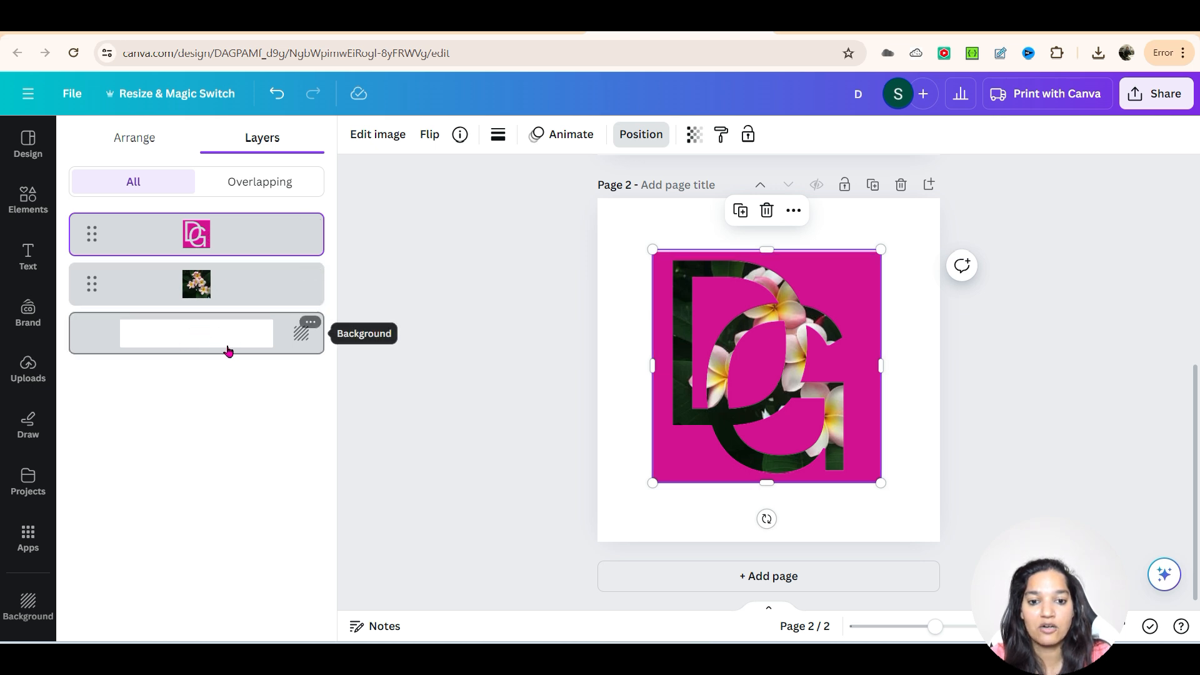
- Set the background of page 2 to the same magenta pink as the DG image
{"action": "left_click", "coordinate": [616, 525]}
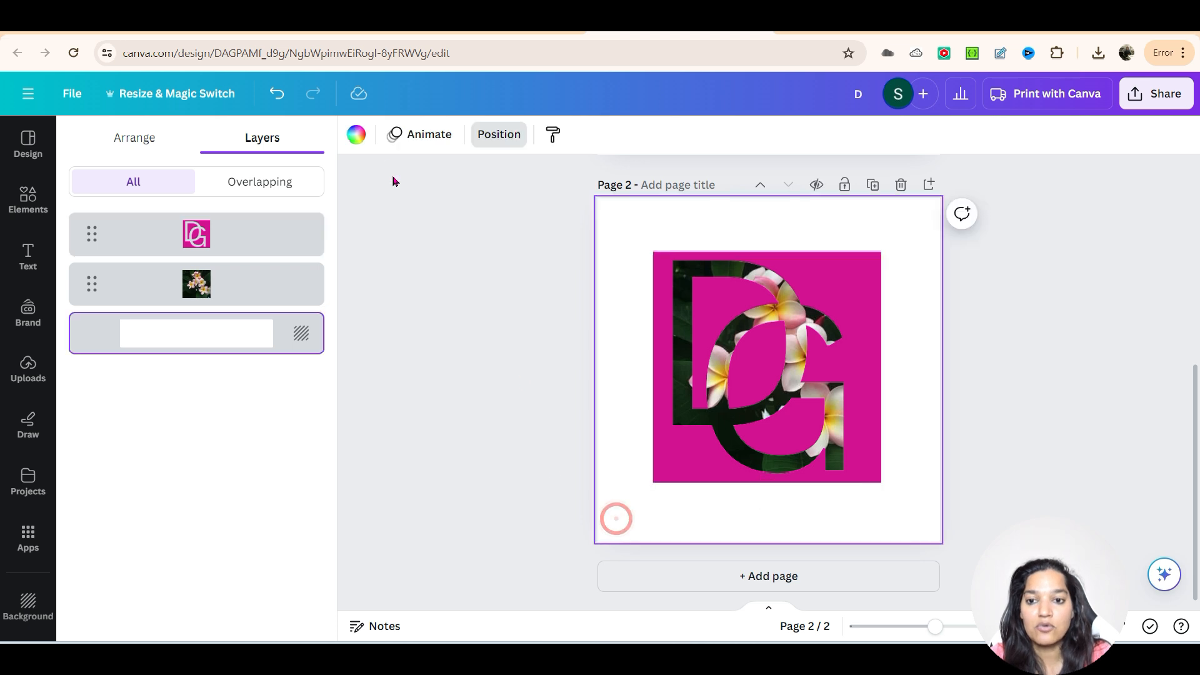
{"action": "left_click", "coordinate": [357, 137]}
{"action": "left_click", "coordinate": [129, 229]}
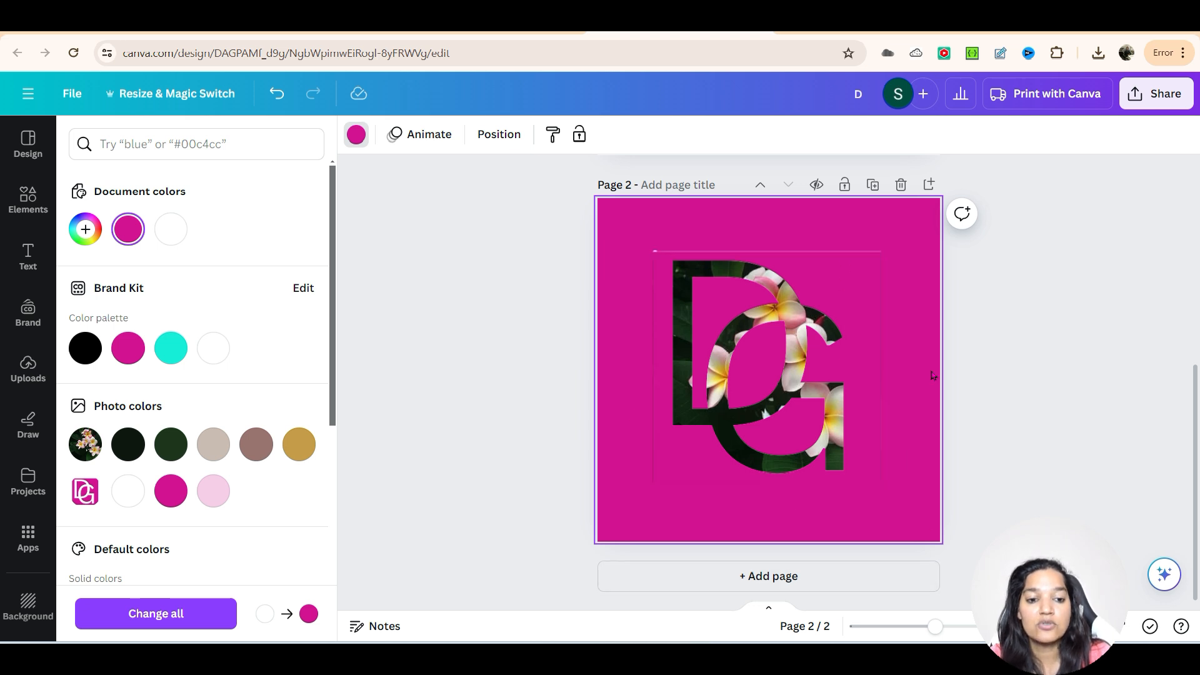
- Download only page 2 of the design as a PNG at size 1 (500 × 500 px)
{"action": "left_click", "coordinate": [1156, 93]}
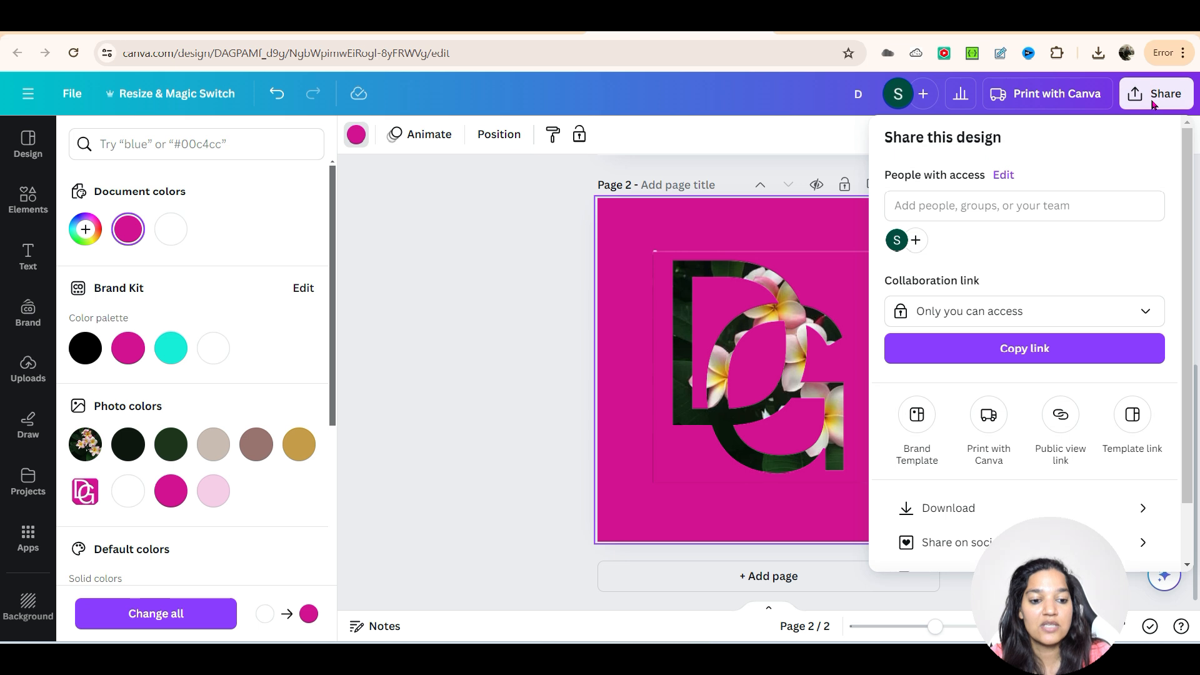
{"action": "left_click", "coordinate": [1011, 500]}
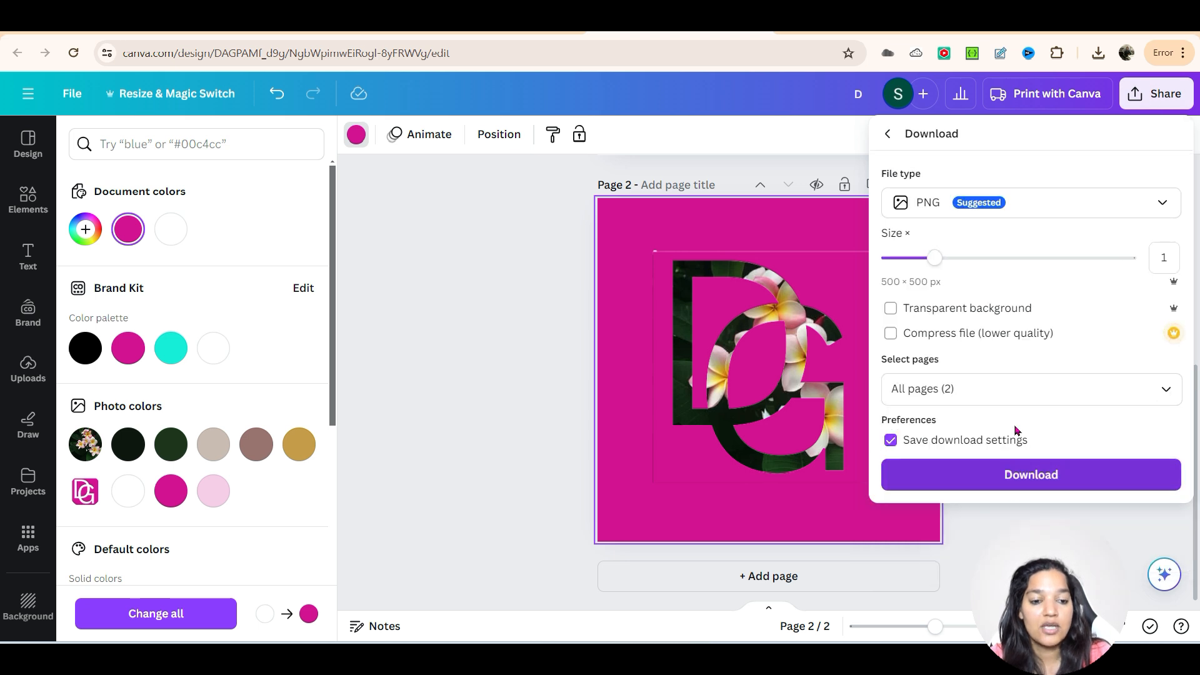
{"action": "left_click", "coordinate": [1165, 389]}
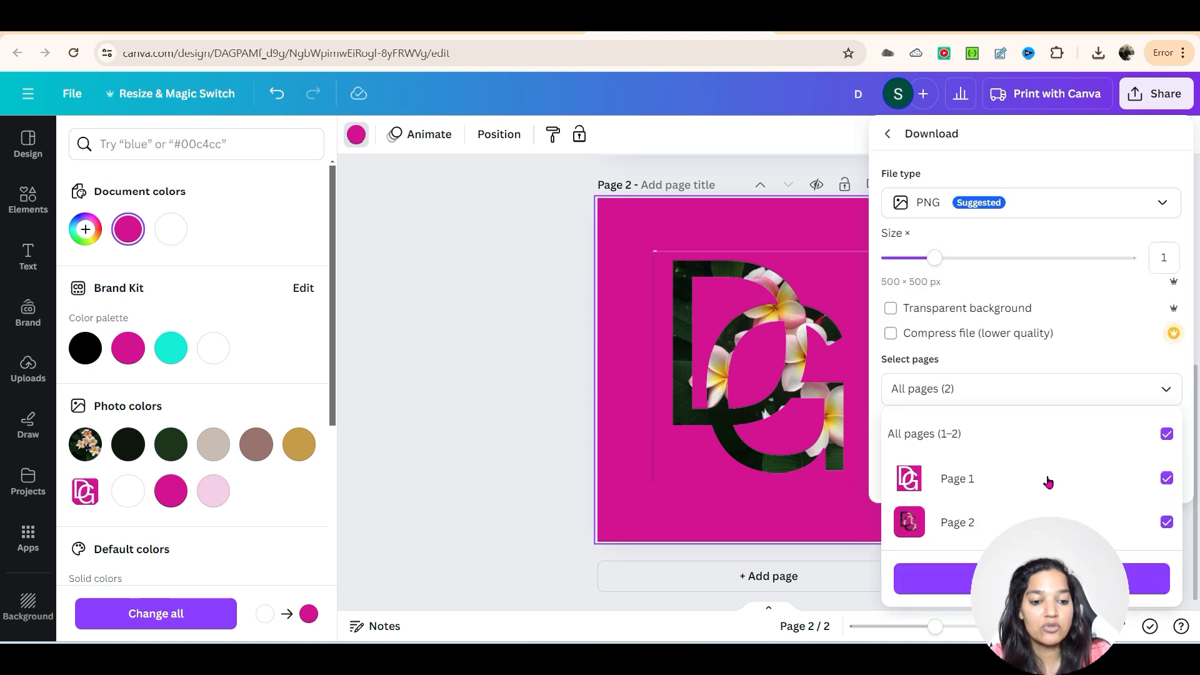
{"action": "left_click", "coordinate": [1167, 434]}
{"action": "left_click", "coordinate": [1167, 522]}
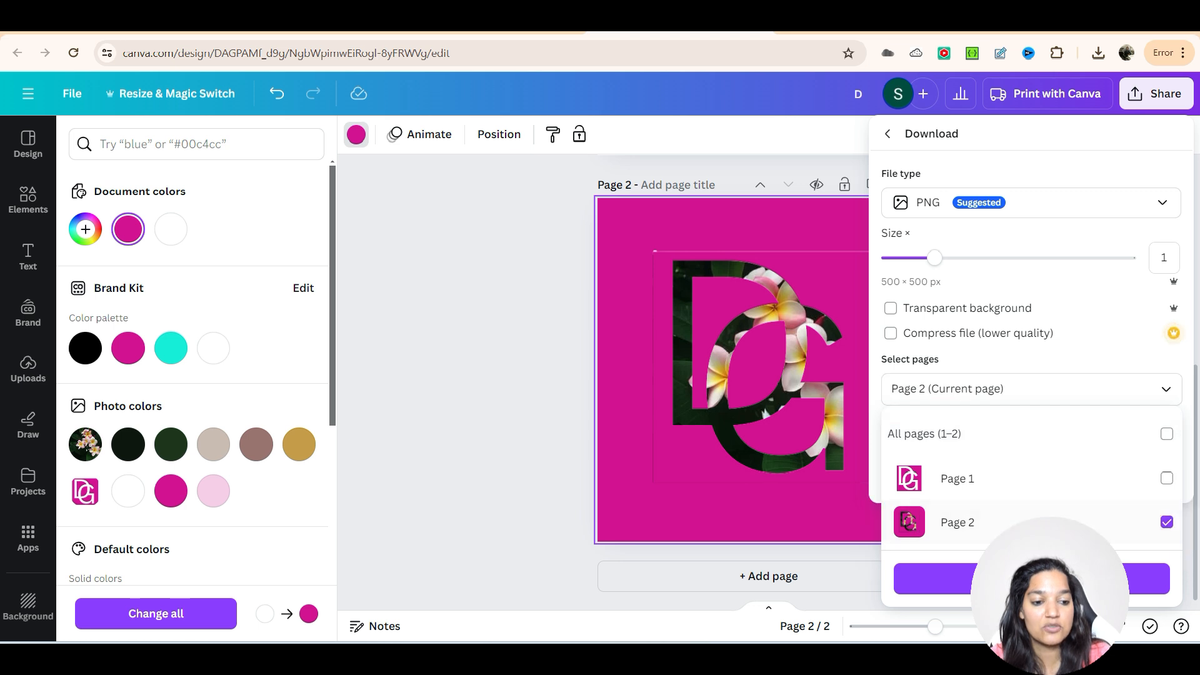
{"action": "left_click", "coordinate": [937, 579]}
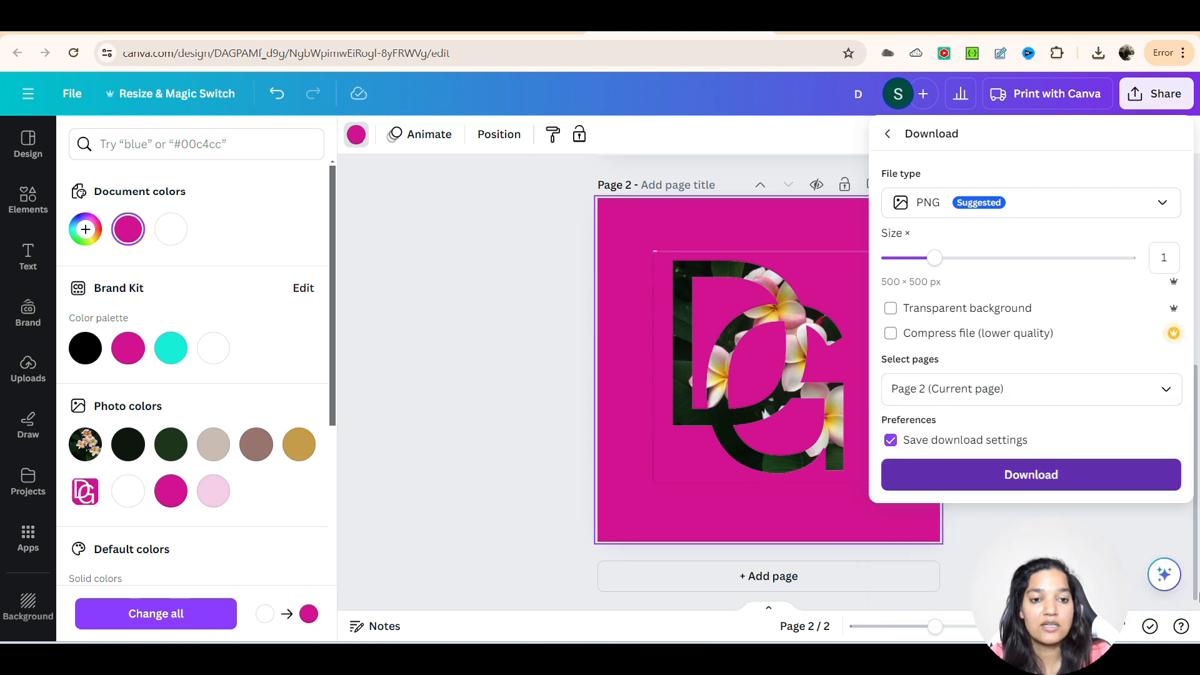
{"action": "left_click", "coordinate": [1032, 474]}
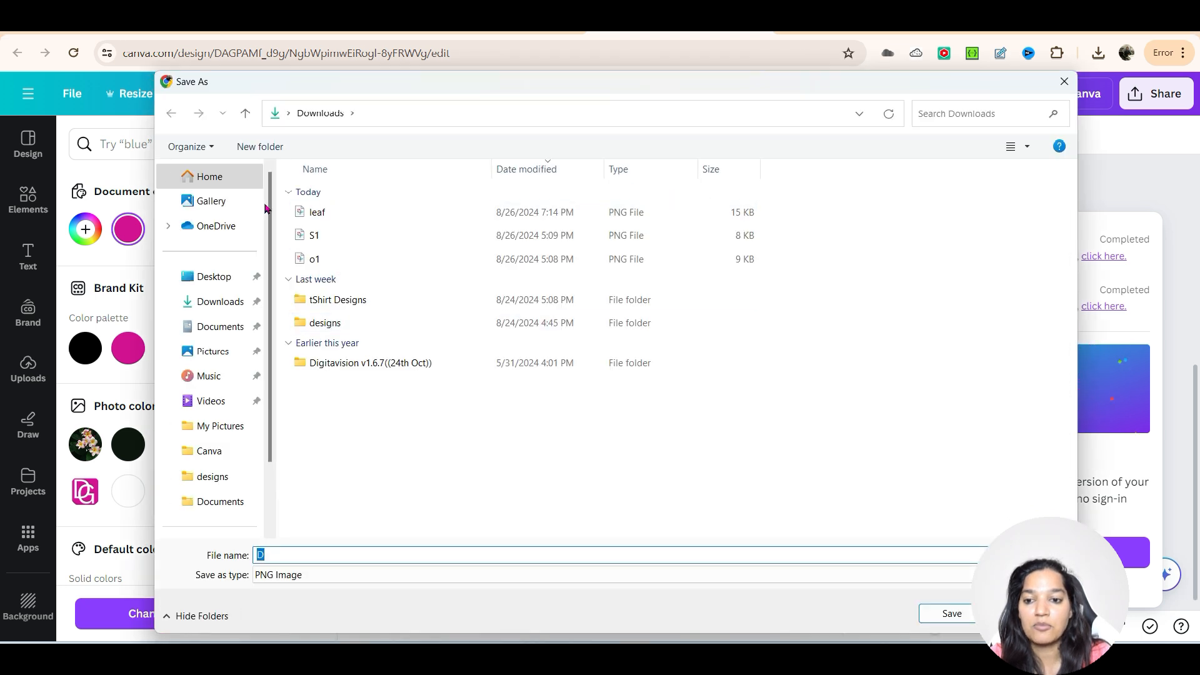
- Save the download in the Downloads folder as leaf, replacing the existing PNG file of that name
{"action": "left_click", "coordinate": [311, 212]}
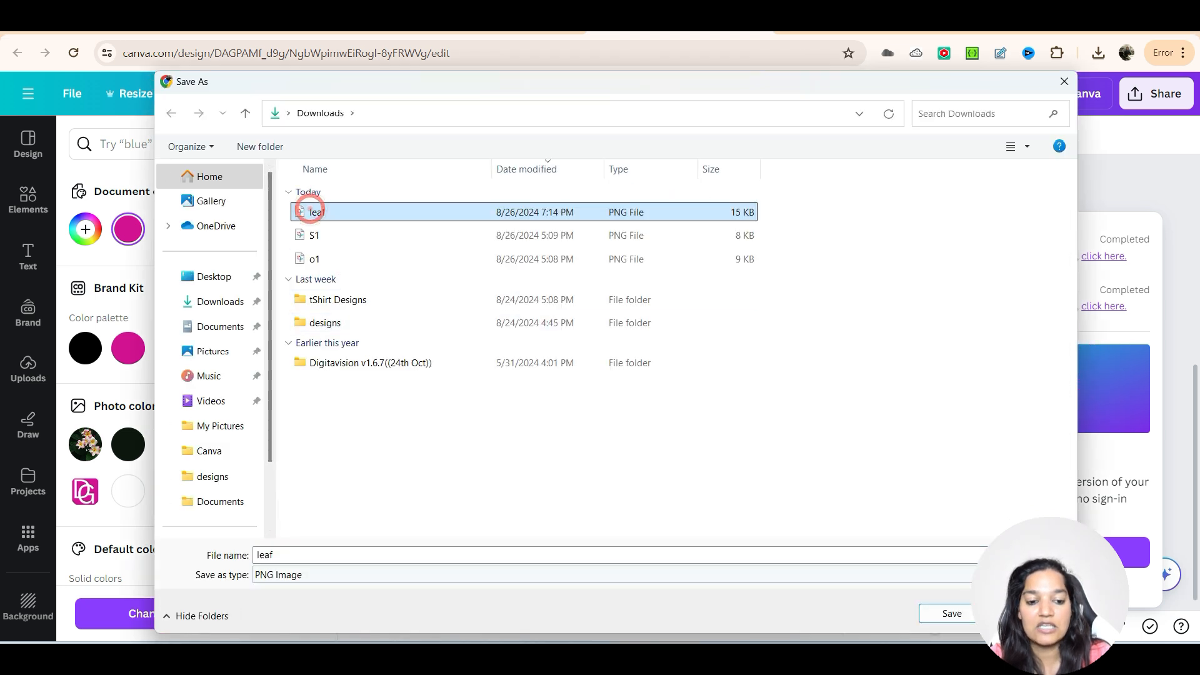
{"action": "left_click", "coordinate": [953, 613]}
{"action": "left_click", "coordinate": [637, 333]}
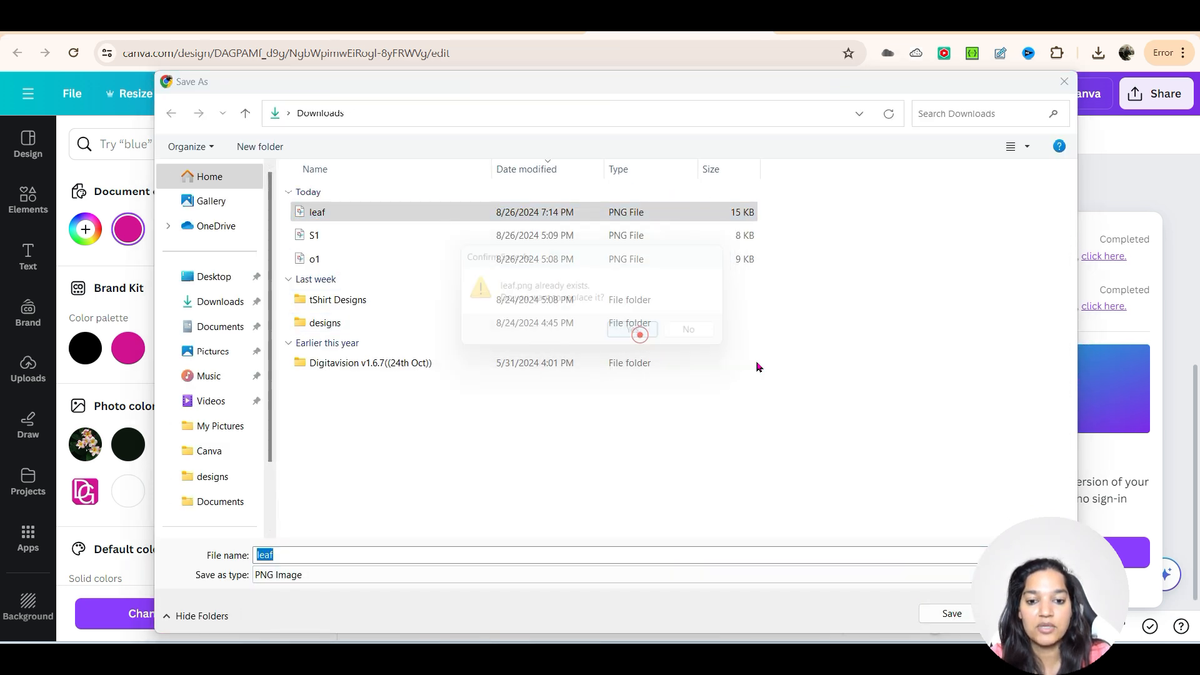
- Add a third page to the design and set its background to white
{"action": "left_click", "coordinate": [733, 576]}
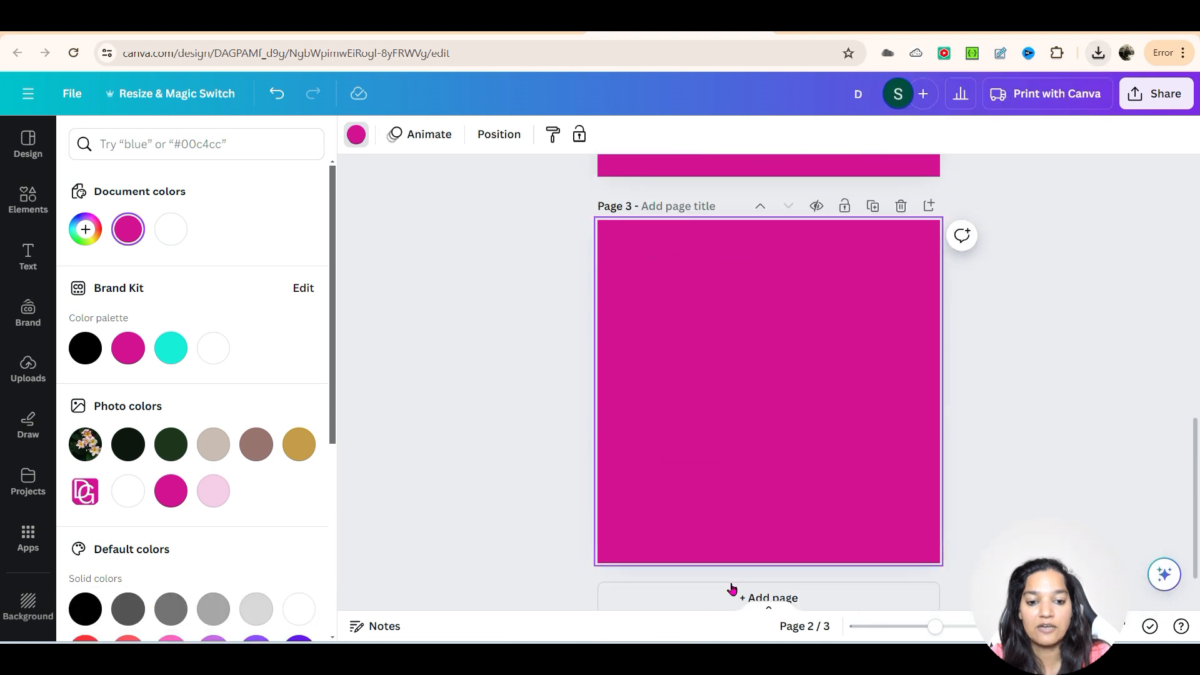
{"action": "left_click", "coordinate": [356, 140]}
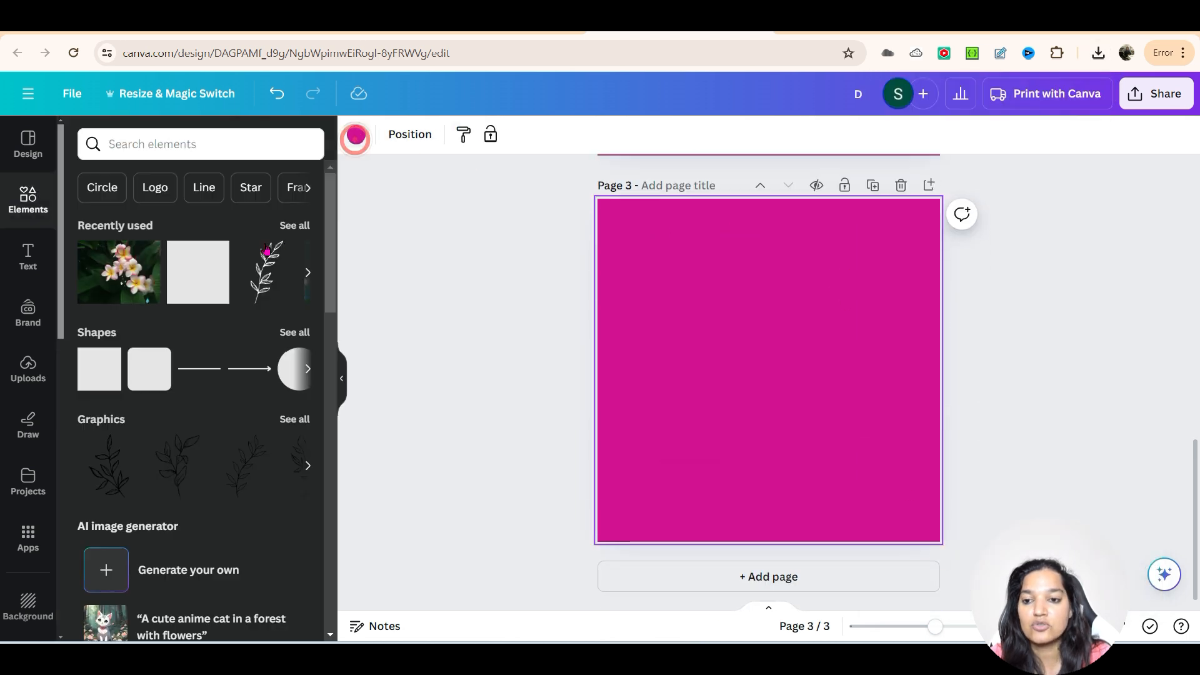
{"action": "left_click", "coordinate": [355, 131]}
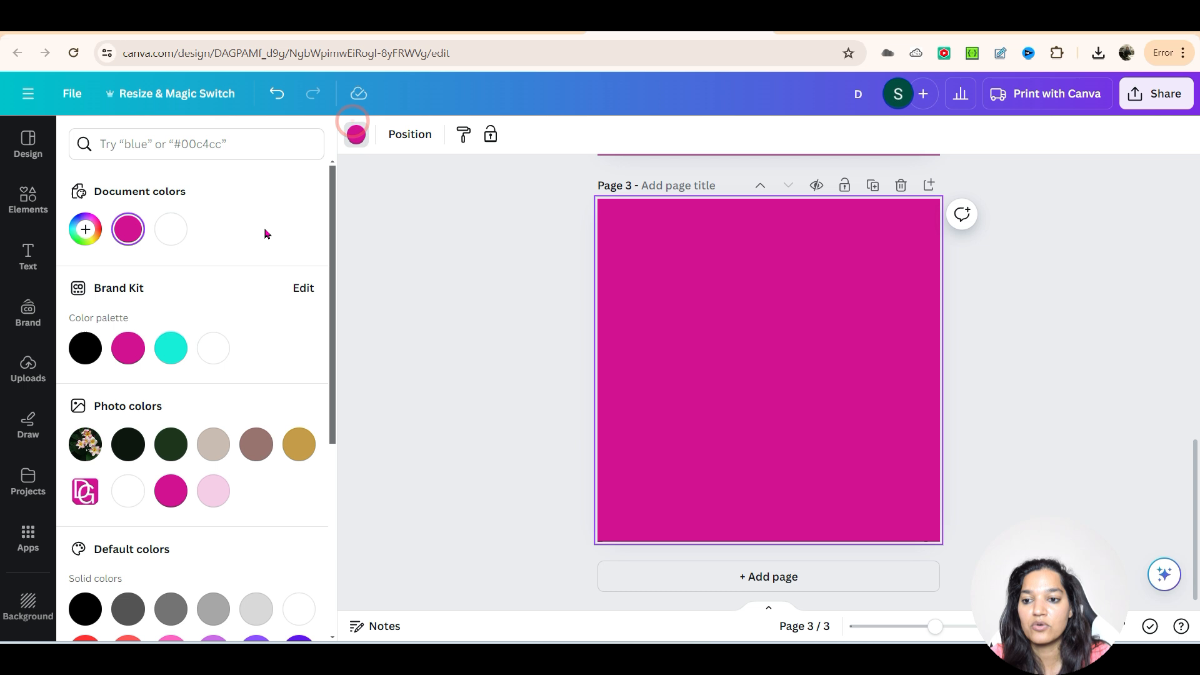
{"action": "left_click", "coordinate": [171, 229]}
{"action": "left_click", "coordinate": [481, 286]}
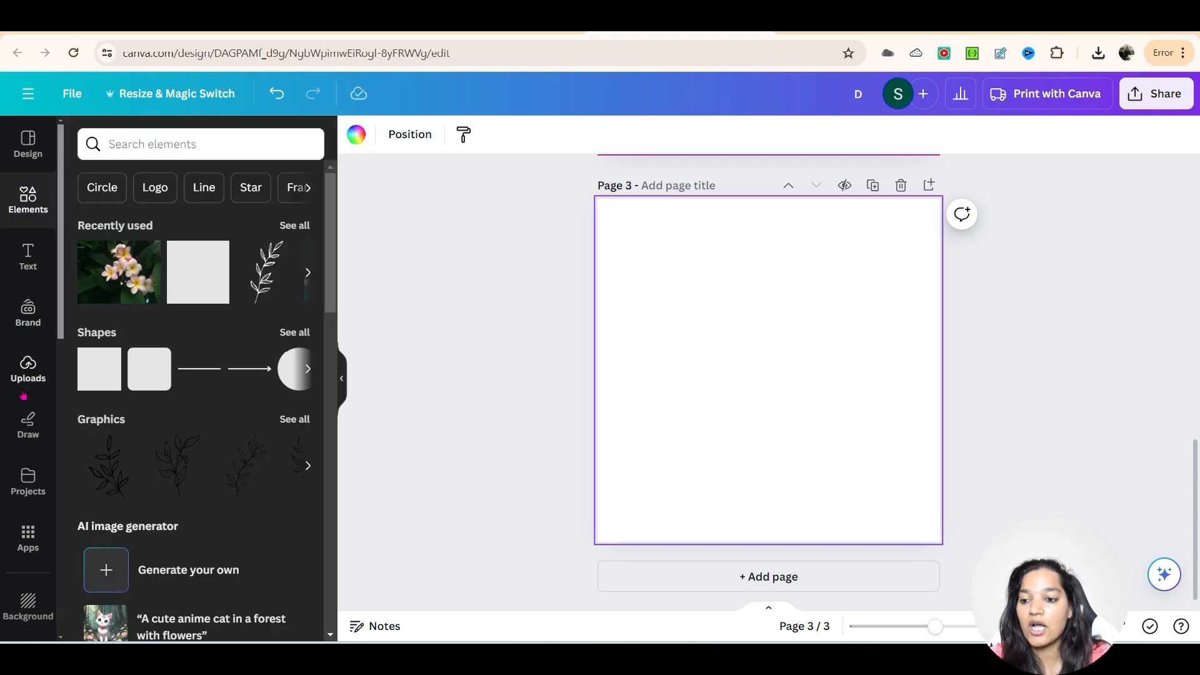
- Upload the leaf PNG file from the Downloads folder to the design's image uploads
{"action": "left_click", "coordinate": [25, 370]}
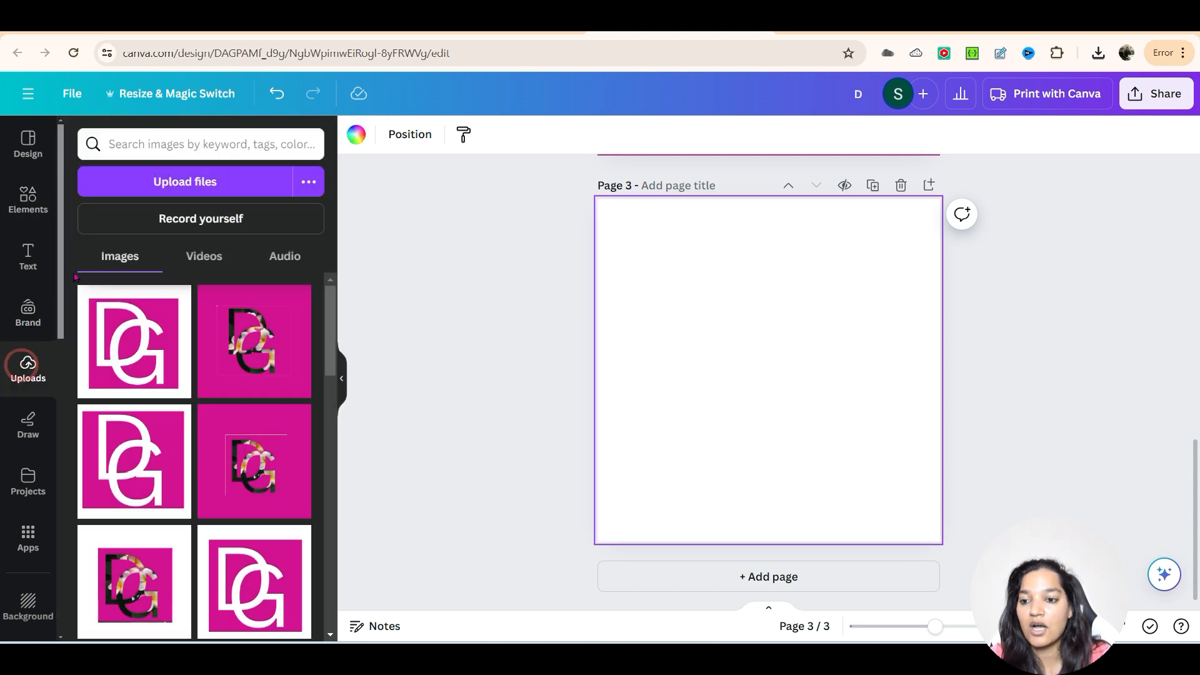
{"action": "left_click", "coordinate": [161, 181]}
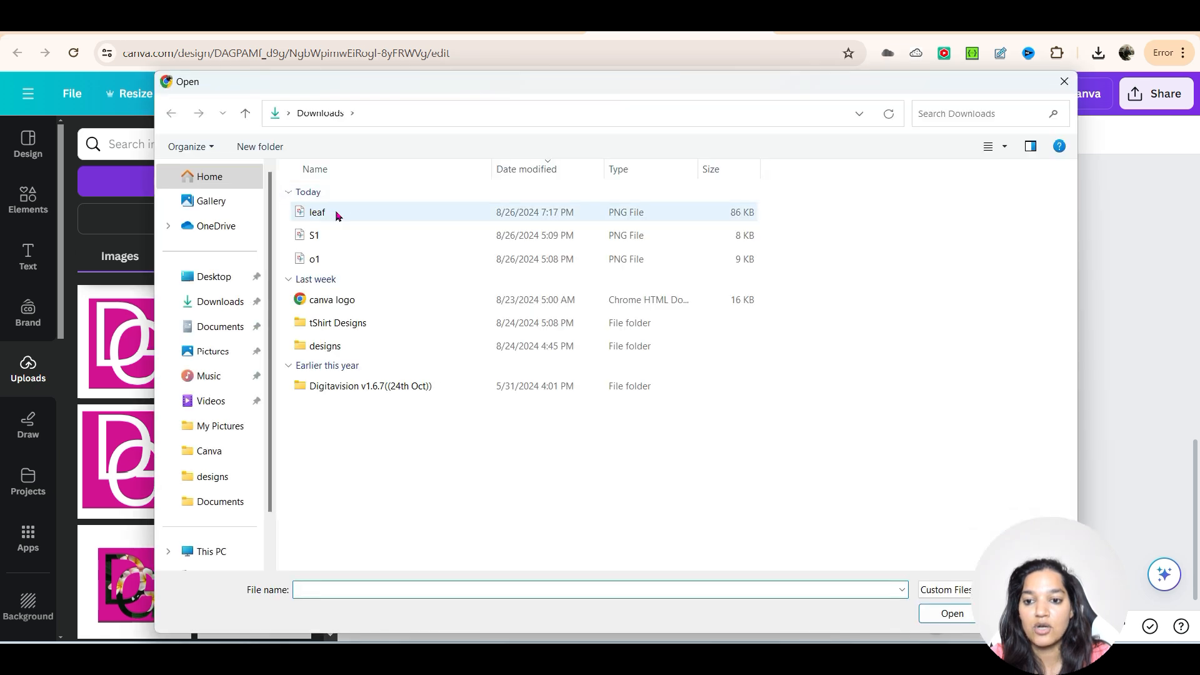
{"action": "double_click", "coordinate": [338, 212]}
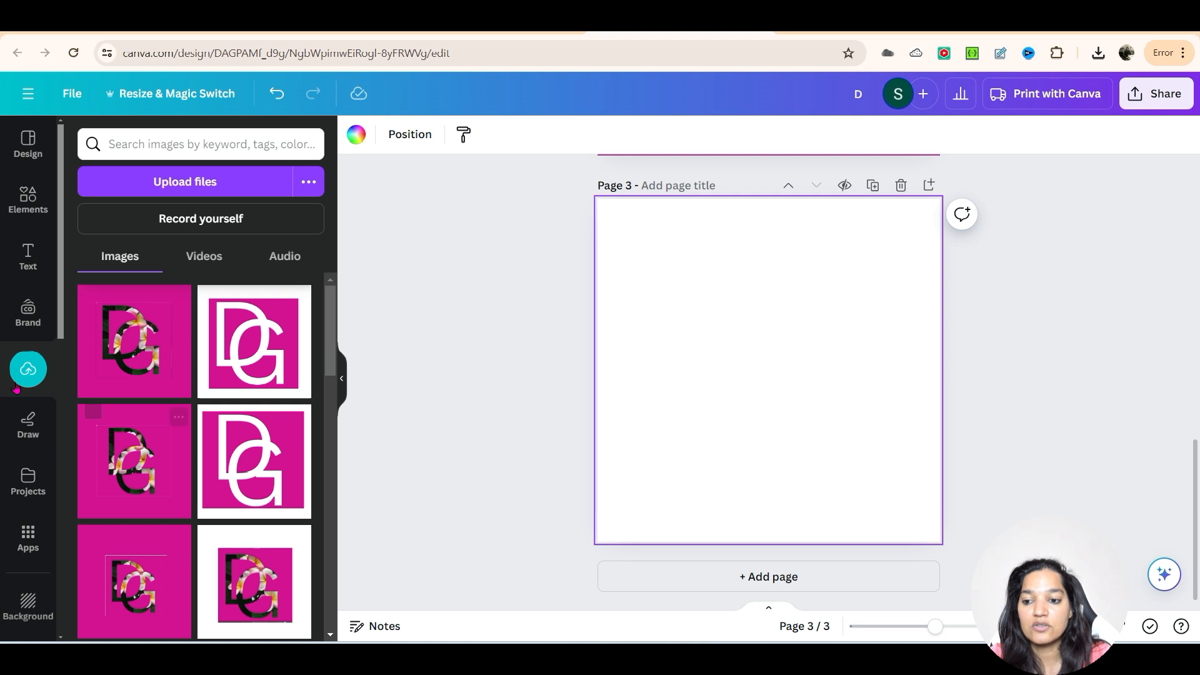
- Place the newly uploaded DG flower image on page 3 and enlarge it to almost fill the page
{"action": "left_click", "coordinate": [94, 355]}
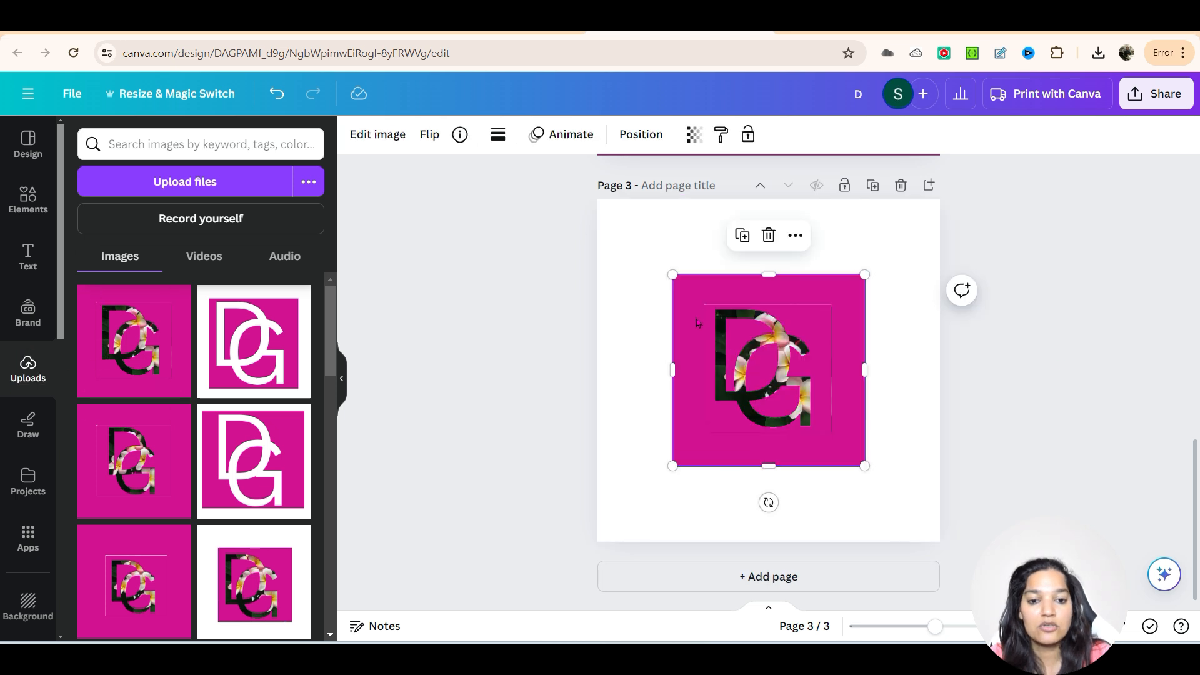
{"action": "left_click_drag", "start_coordinate": [865, 466], "coordinate": [921, 523]}
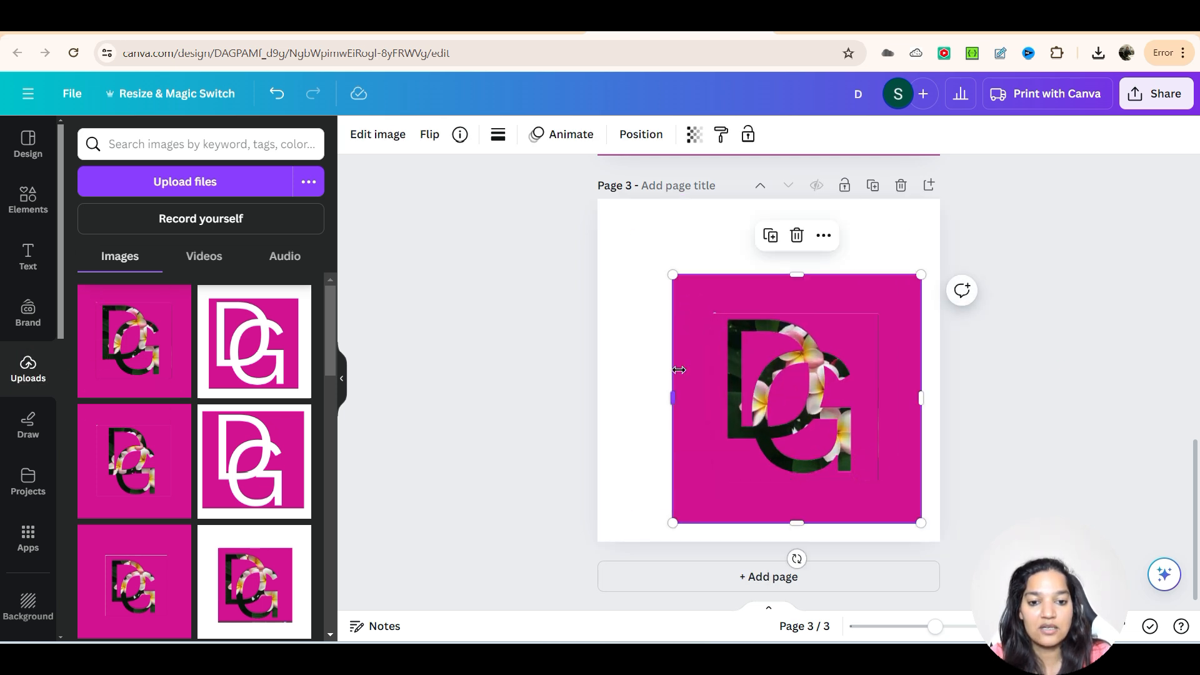
{"action": "left_click_drag", "start_coordinate": [674, 283], "coordinate": [613, 215]}
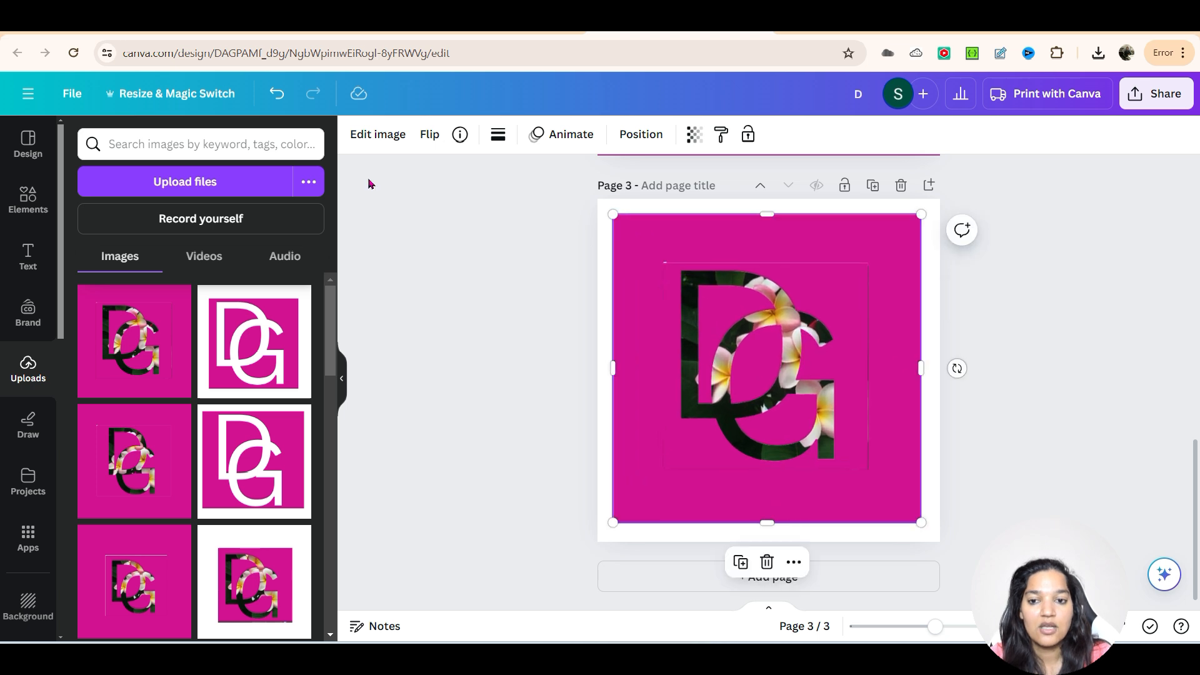
- Remove the pink background from the DG flower image on page 3 with BG Remover
{"action": "left_click", "coordinate": [368, 135]}
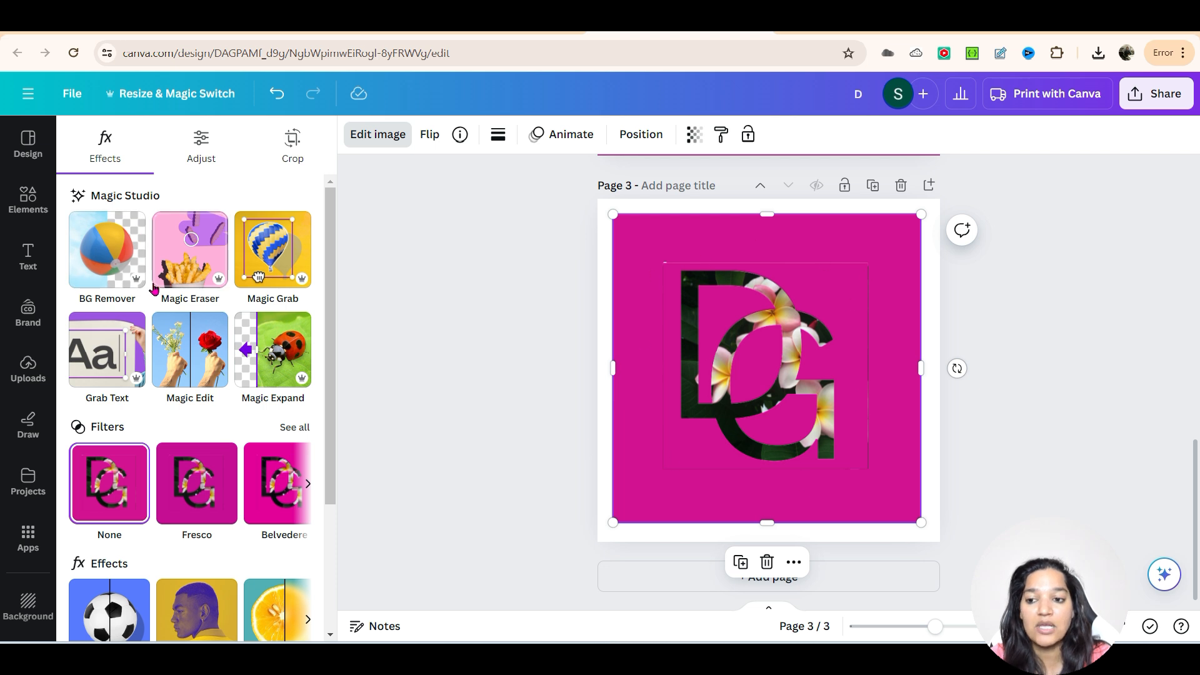
{"action": "left_click", "coordinate": [111, 248]}
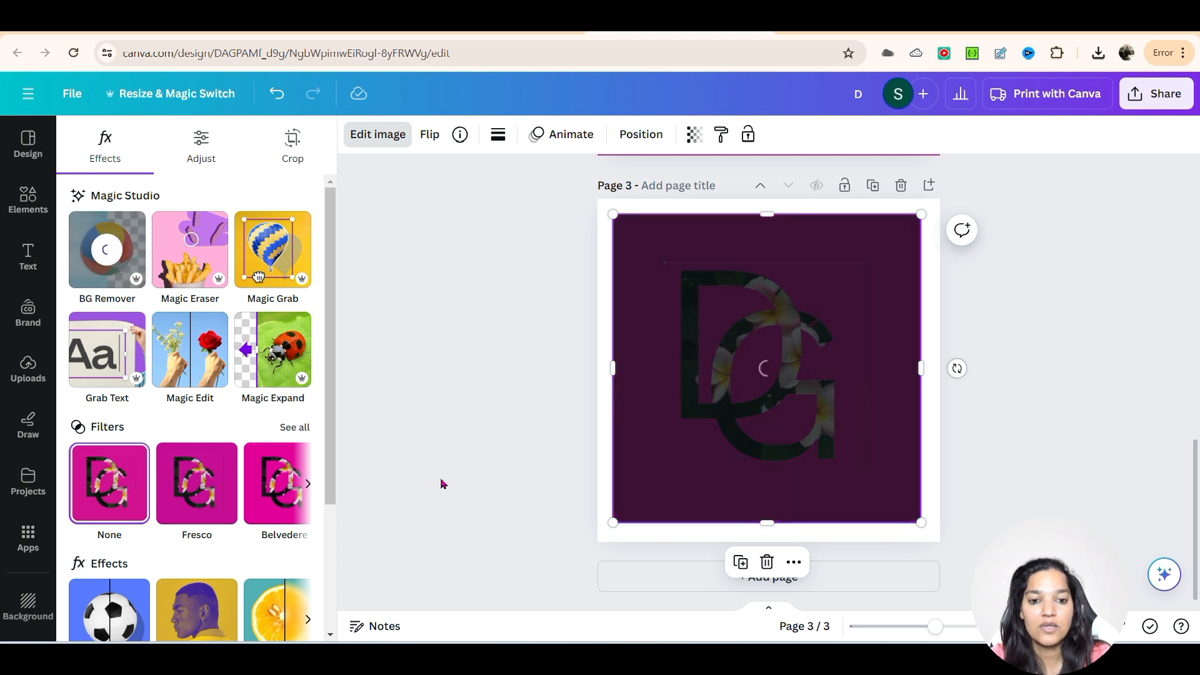
{"action": "left_click", "coordinate": [1016, 498]}
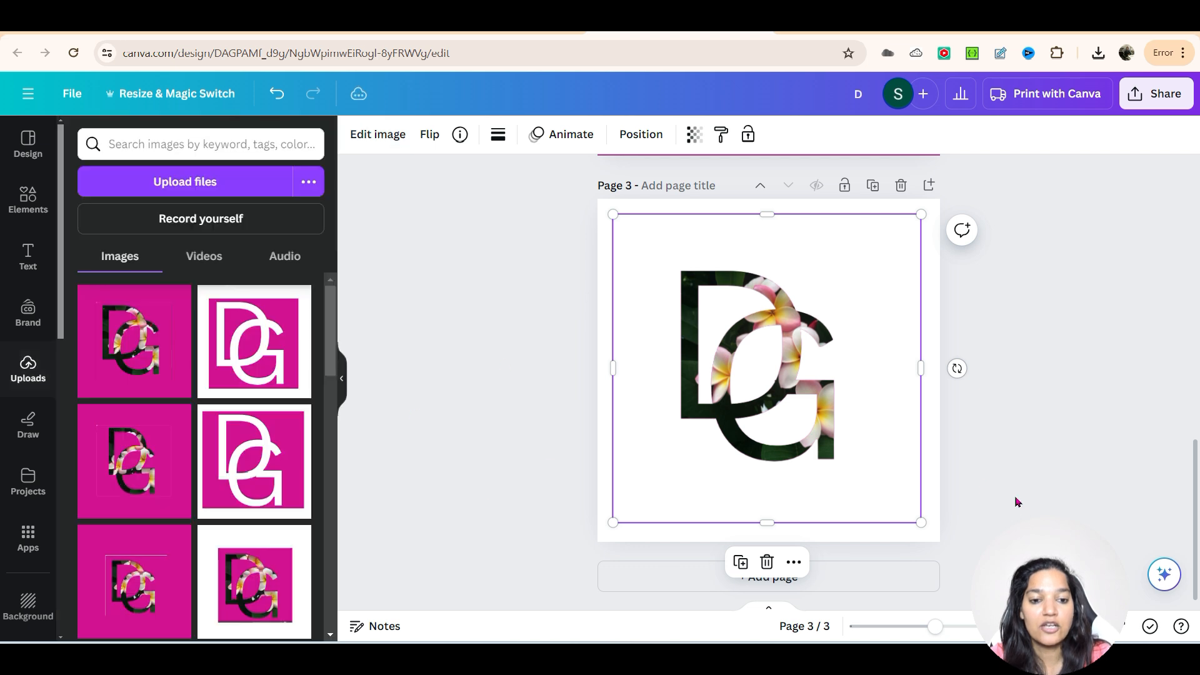
- Enlarge the cut-out DG flower logo slightly beyond the sides of page 3 and centre it on the page
{"action": "left_click", "coordinate": [591, 528]}
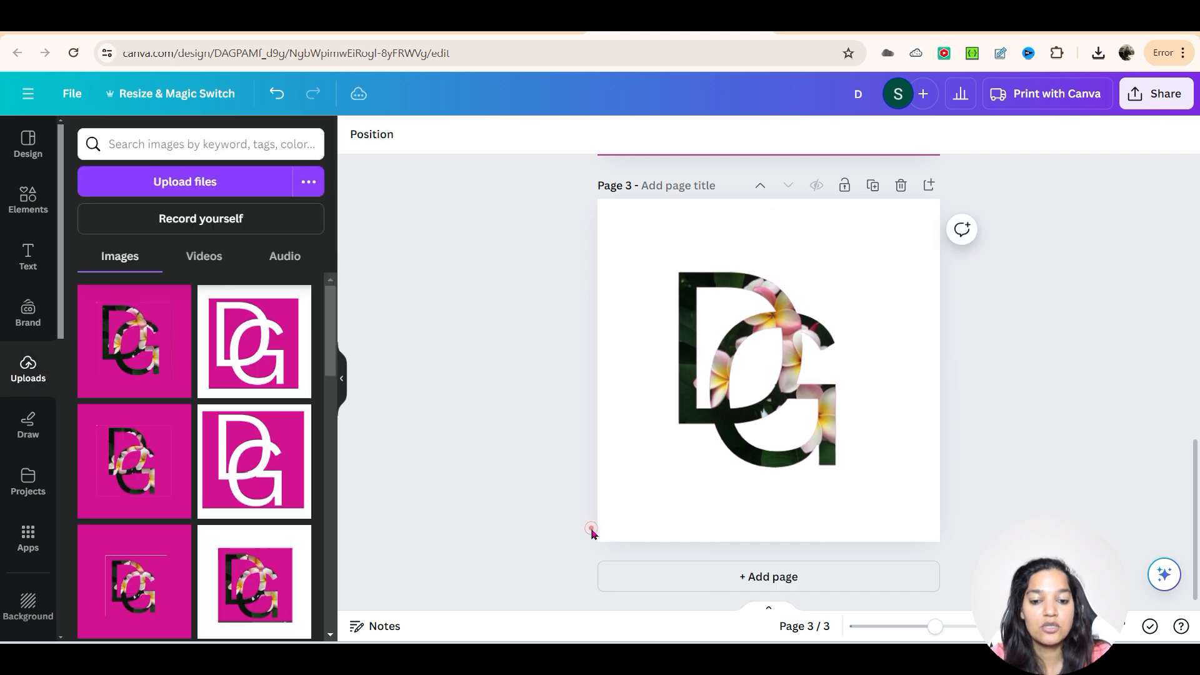
{"action": "left_click", "coordinate": [622, 531]}
{"action": "left_click", "coordinate": [695, 481]}
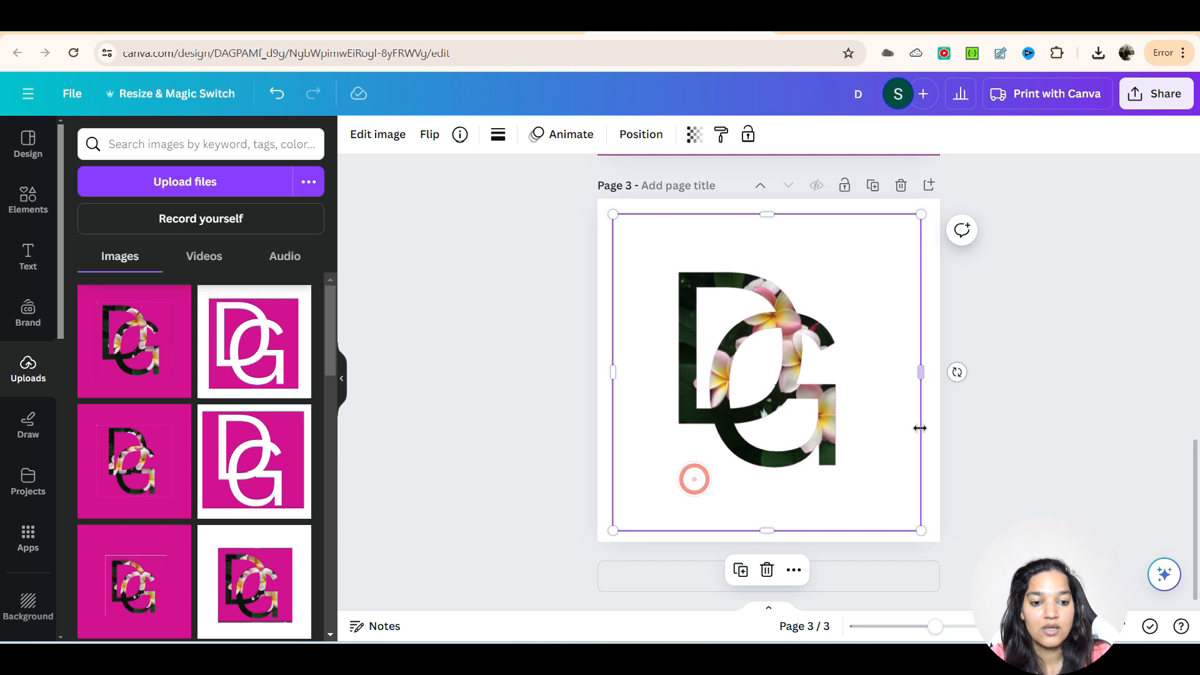
{"action": "left_click_drag", "start_coordinate": [919, 532], "coordinate": [944, 555]}
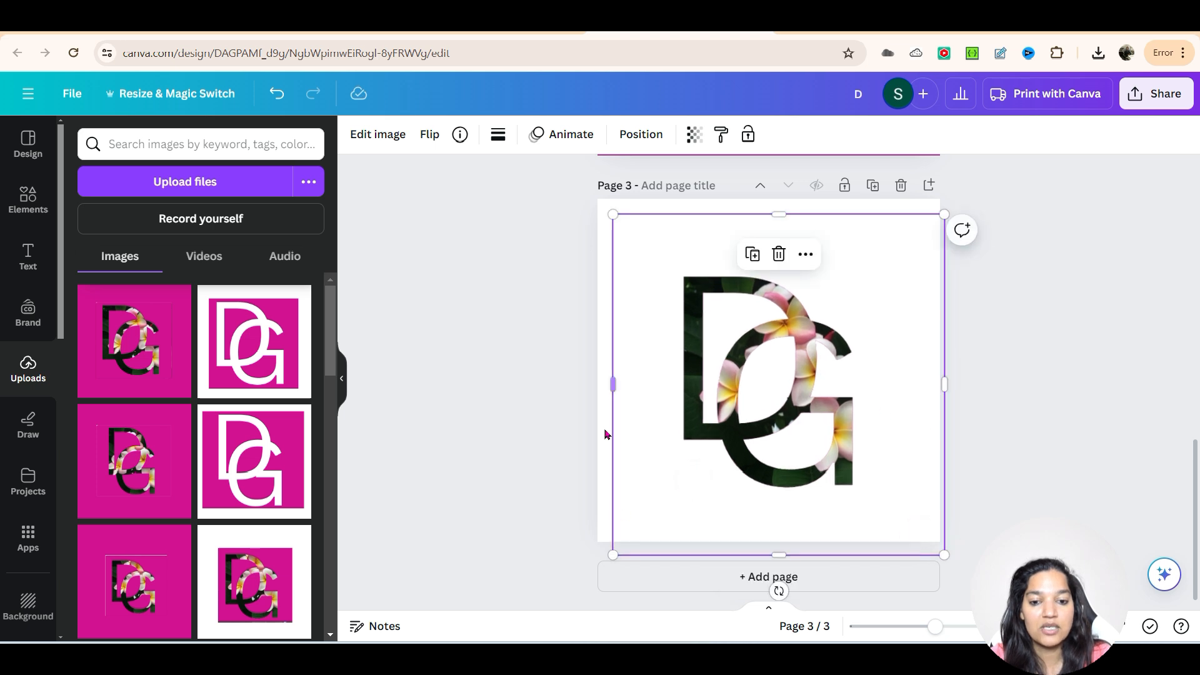
{"action": "left_click_drag", "start_coordinate": [611, 389], "coordinate": [575, 390]}
{"action": "left_click_drag", "start_coordinate": [781, 410], "coordinate": [791, 404]}
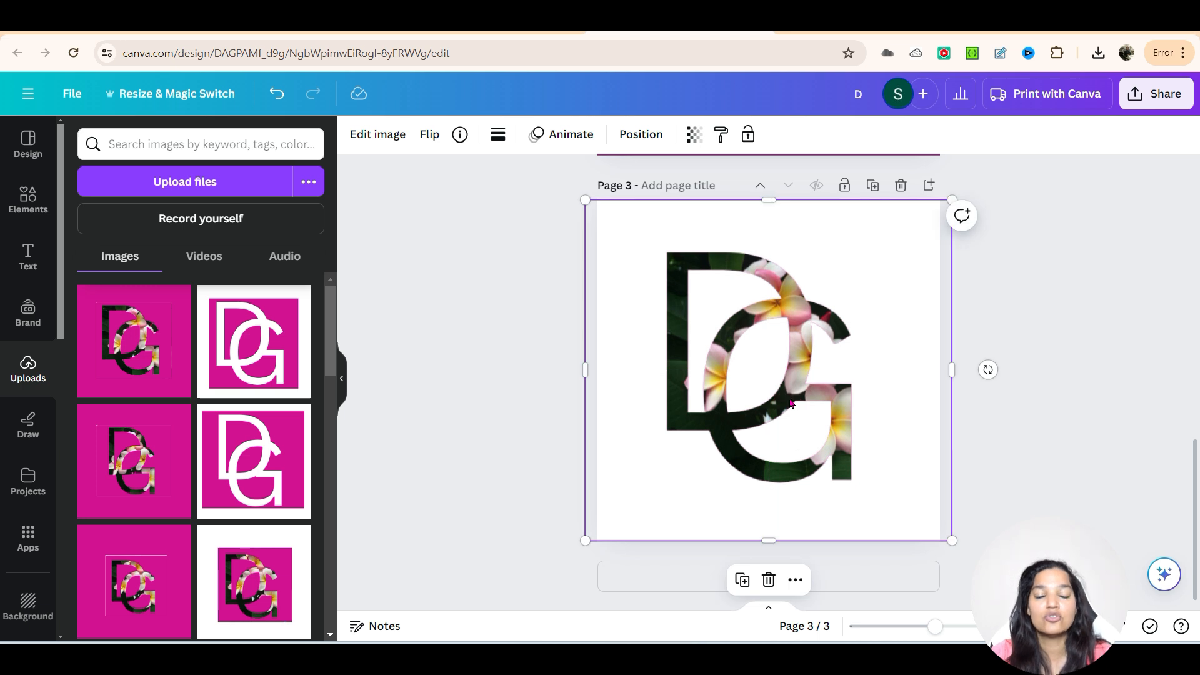